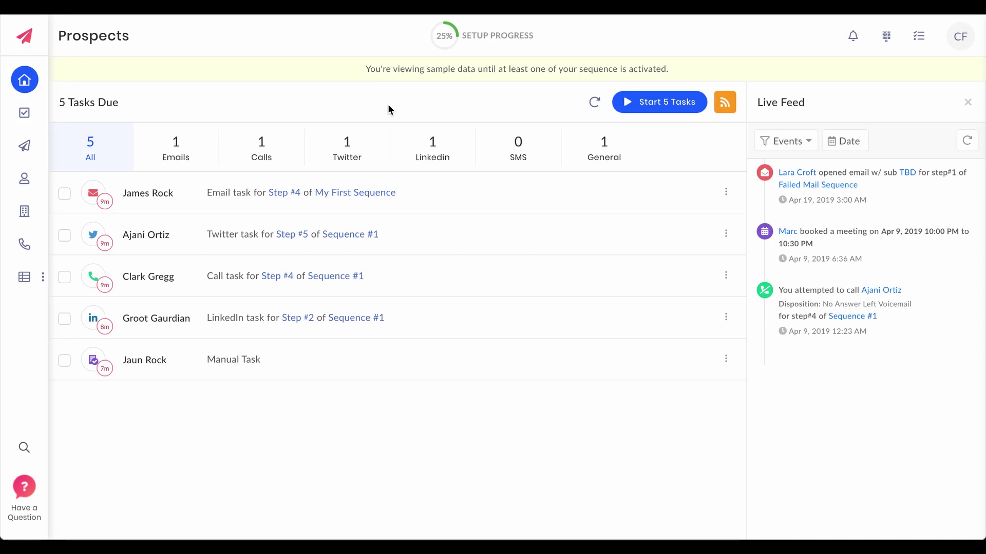
# Start the Crelate integration setup under Outplay's Integrations & API settings.
pyautogui.click(961, 36)
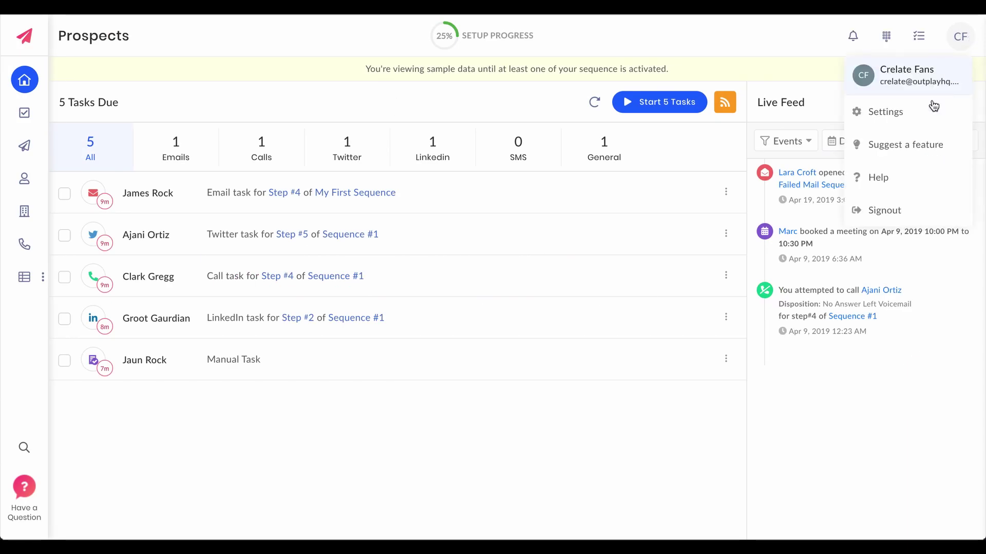
pyautogui.click(904, 113)
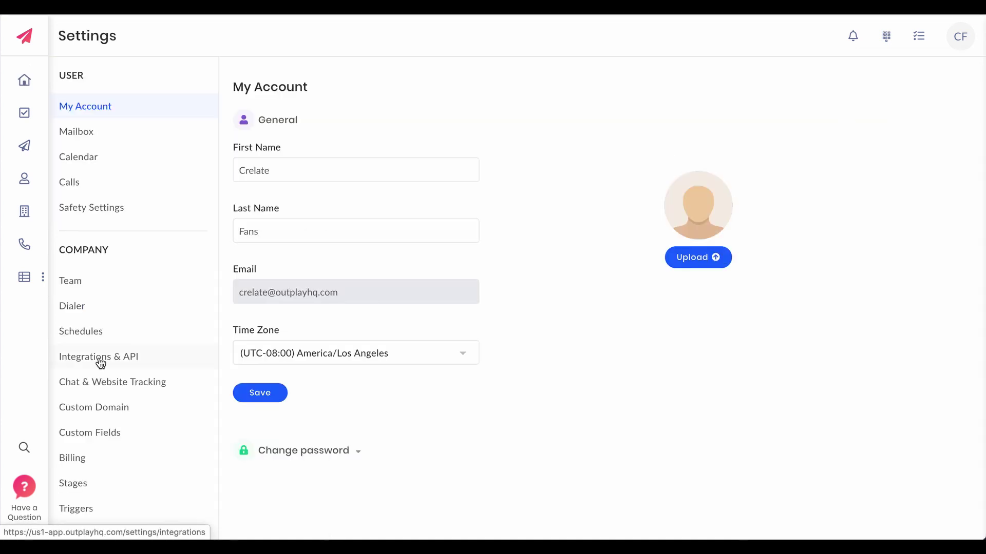
pyautogui.click(101, 362)
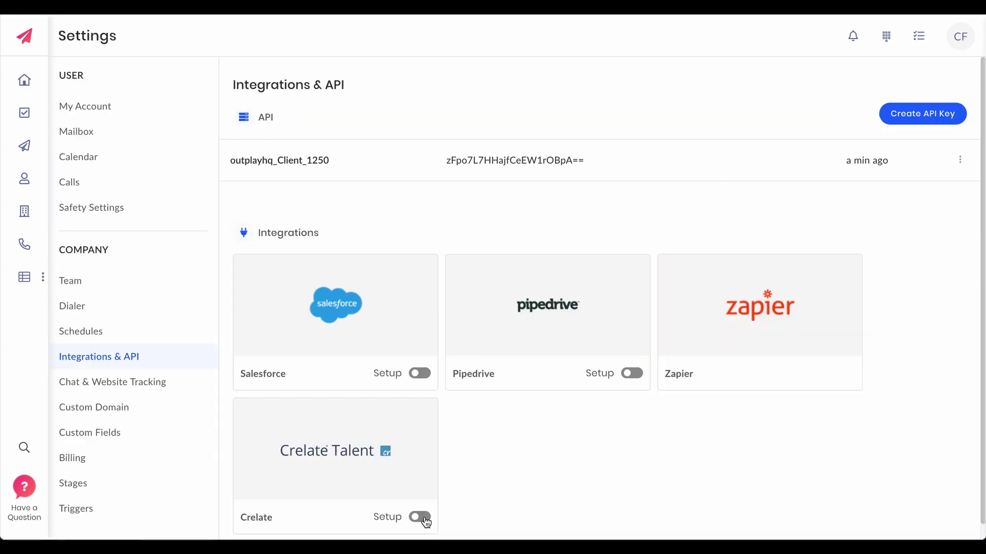
pyautogui.click(420, 517)
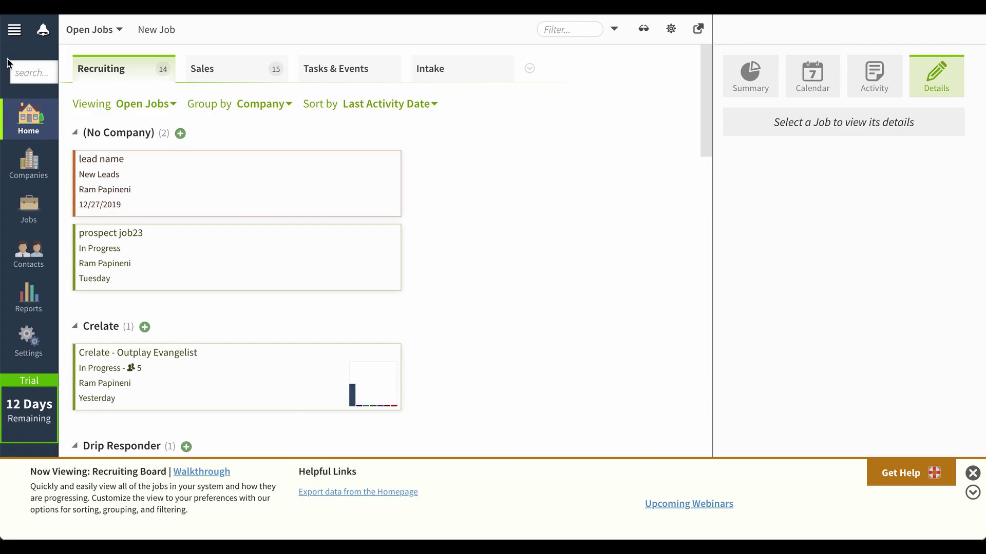
pyautogui.click(16, 32)
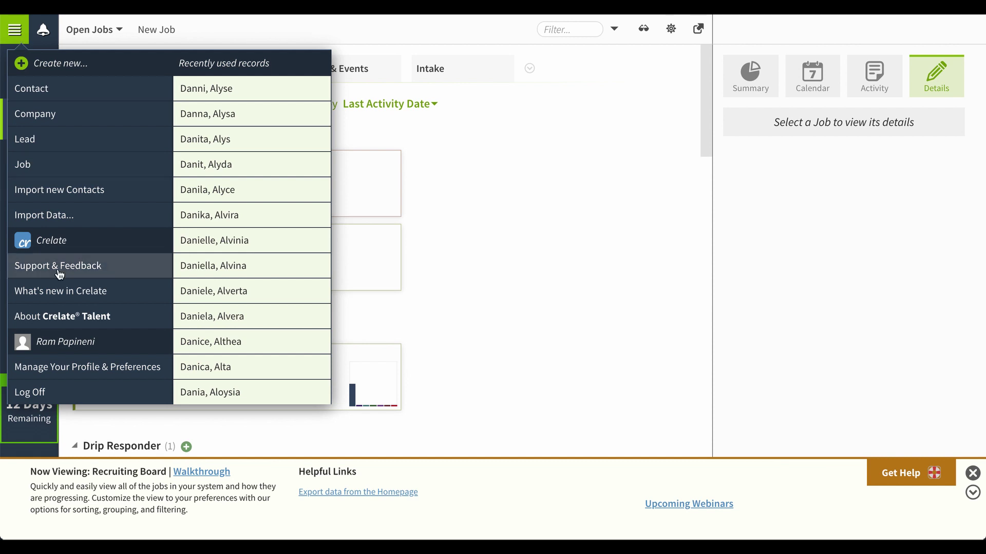
pyautogui.click(81, 369)
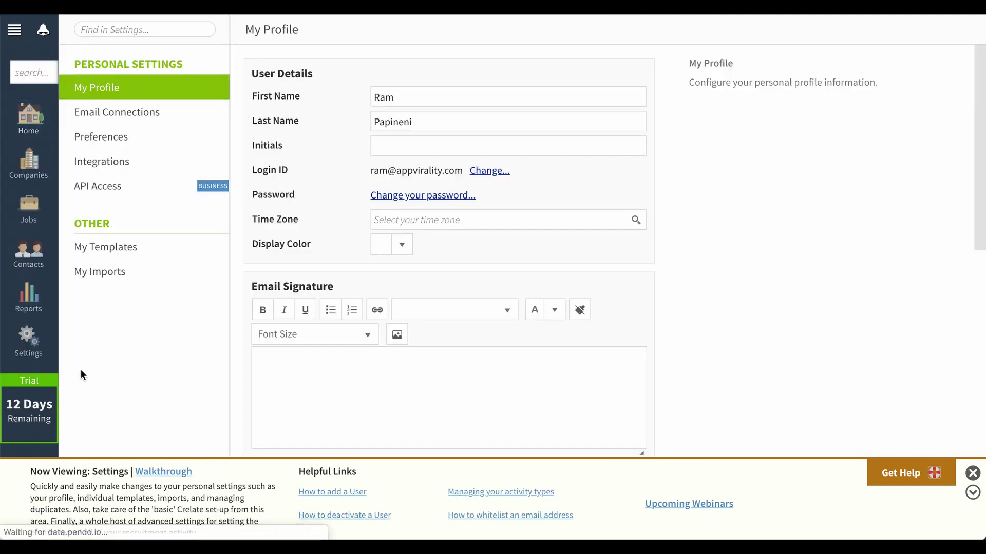
pyautogui.click(128, 195)
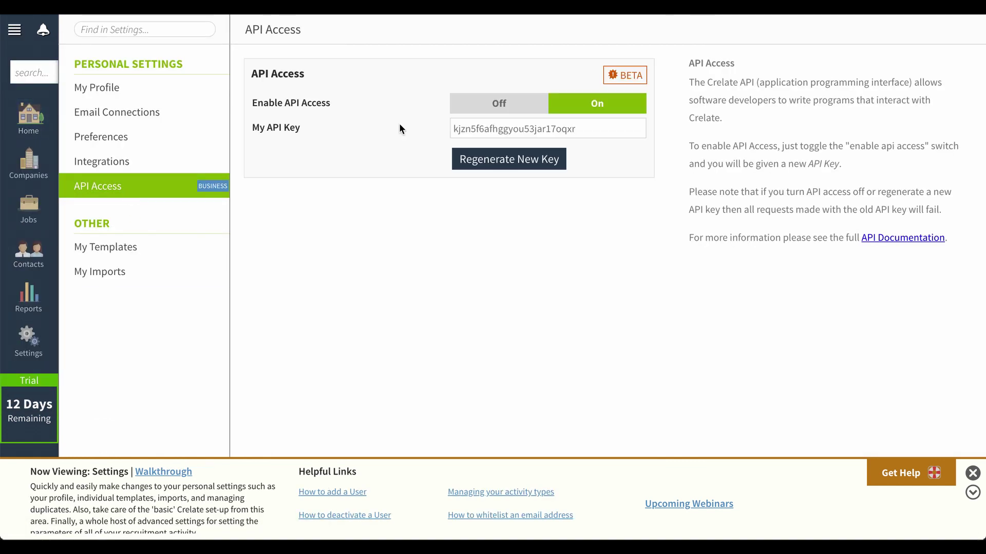
# Copy the Crelate API key into Outplay's API key field and save it.
pyautogui.doubleClick(495, 130)
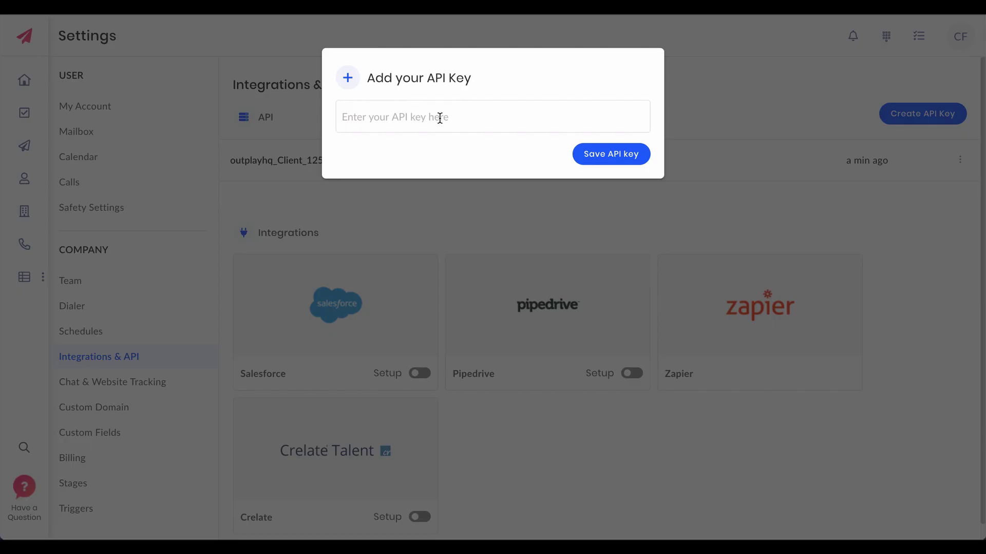
pyautogui.click(439, 117)
pyautogui.hotkey('ctrl', 'v')
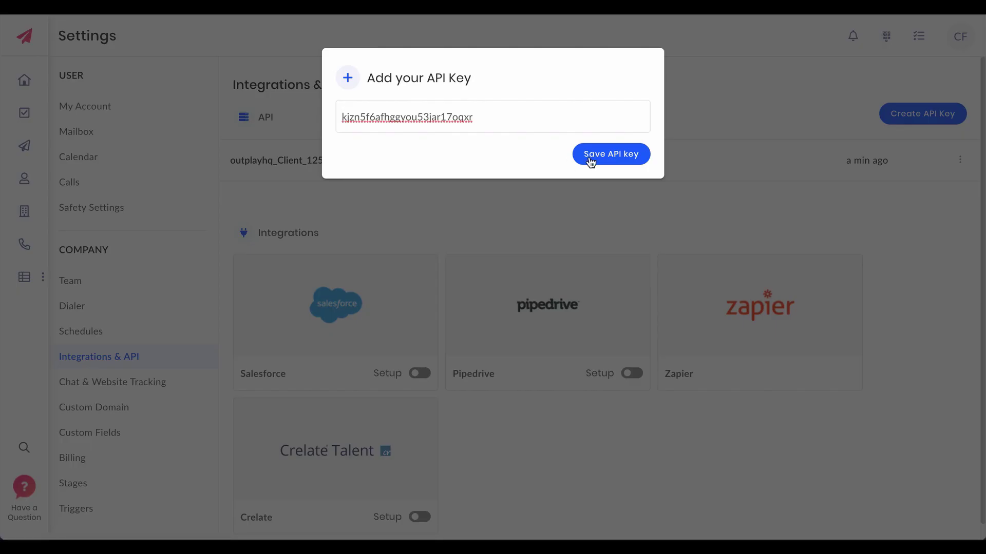
pyautogui.click(610, 158)
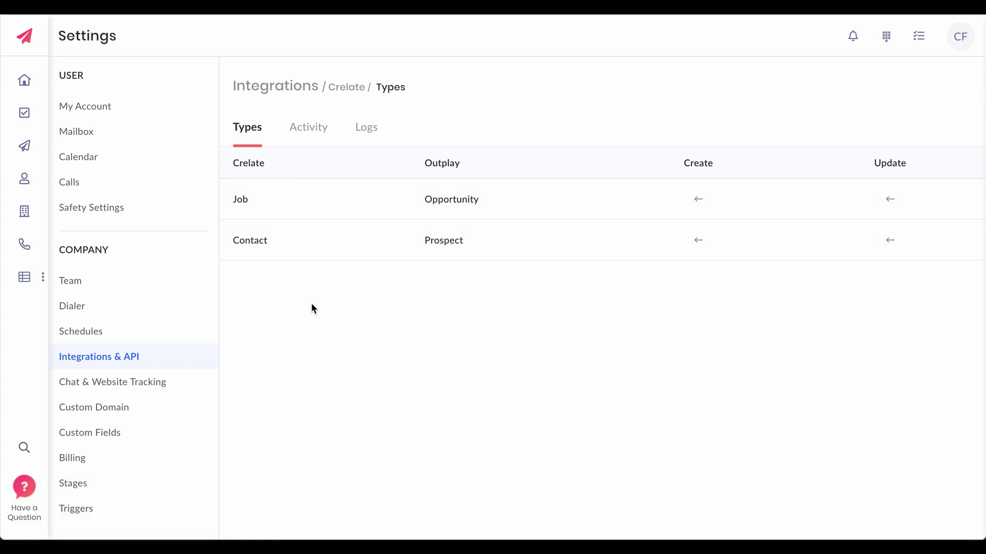
# Set Contact sync to always create and update Crelate contacts, then save.
pyautogui.click(288, 243)
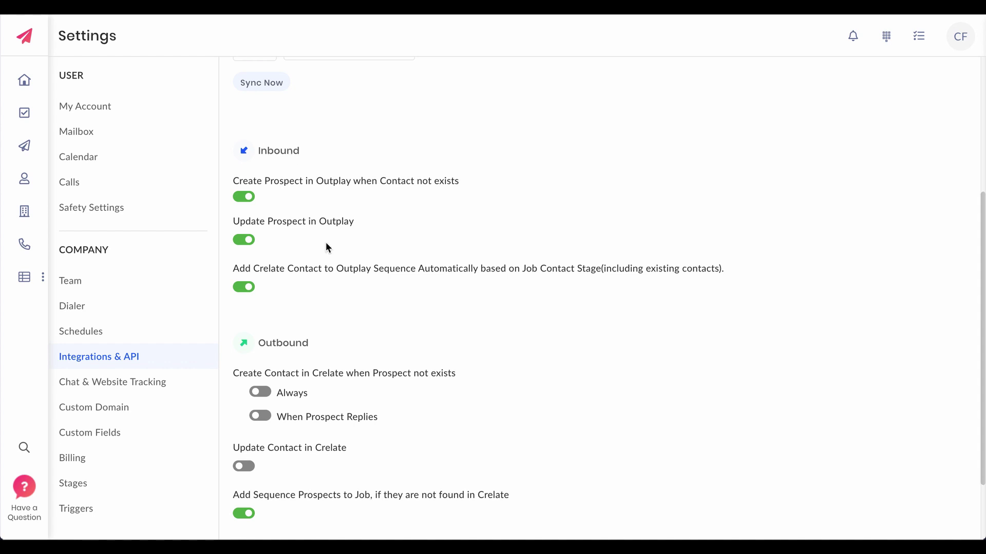
pyautogui.scroll(-2, 330, 264)
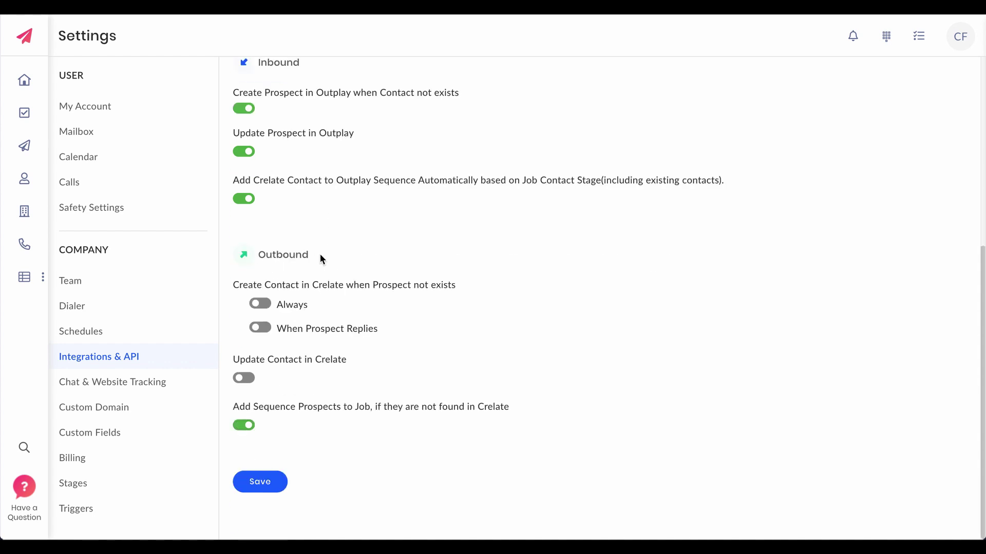
pyautogui.click(262, 305)
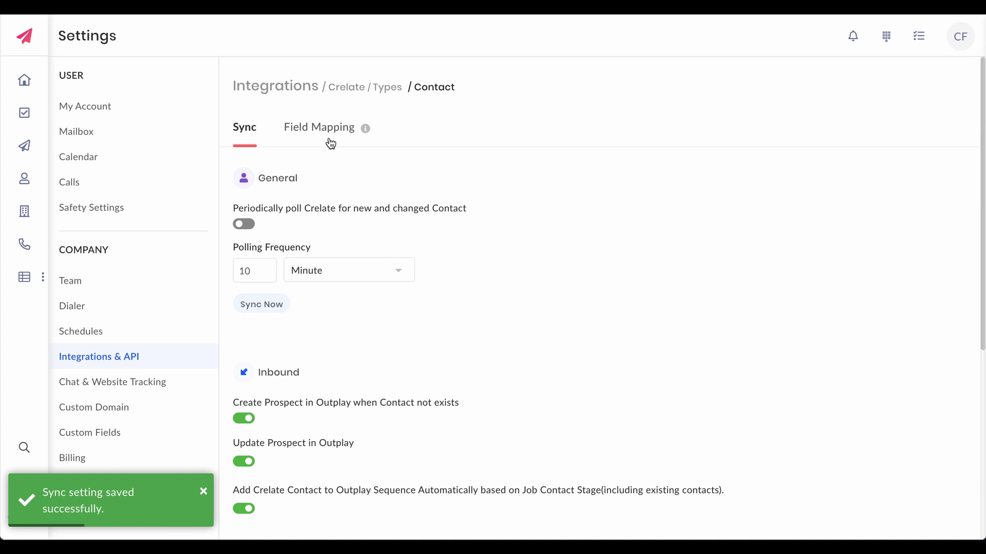
pyautogui.click(330, 128)
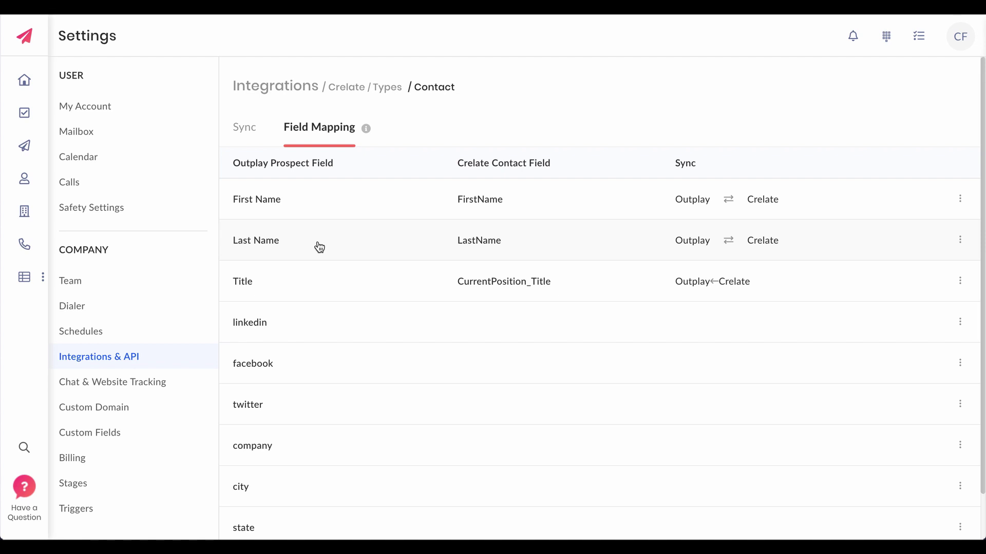
# Enable periodic polling of Crelate in the Contact sync settings and save.
pyautogui.click(246, 132)
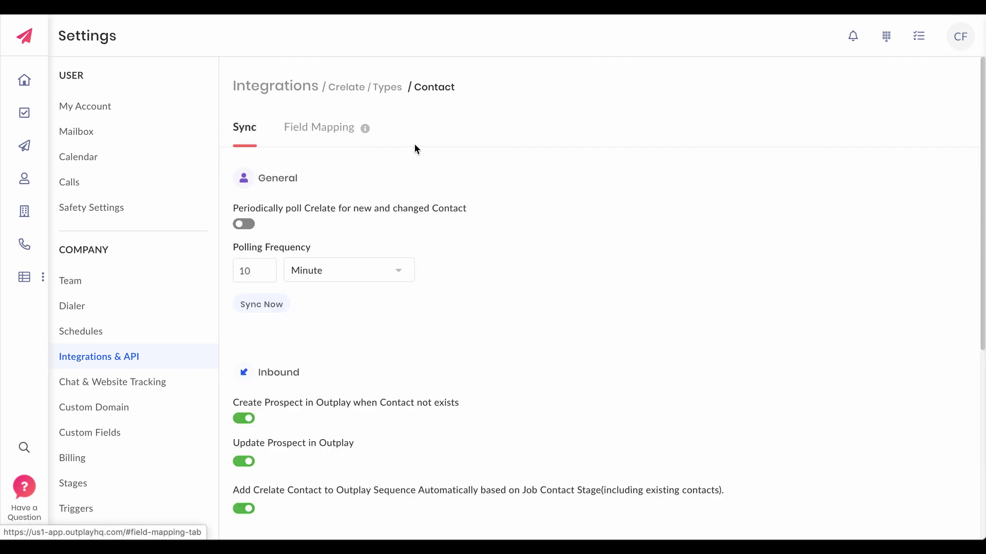
pyautogui.click(244, 224)
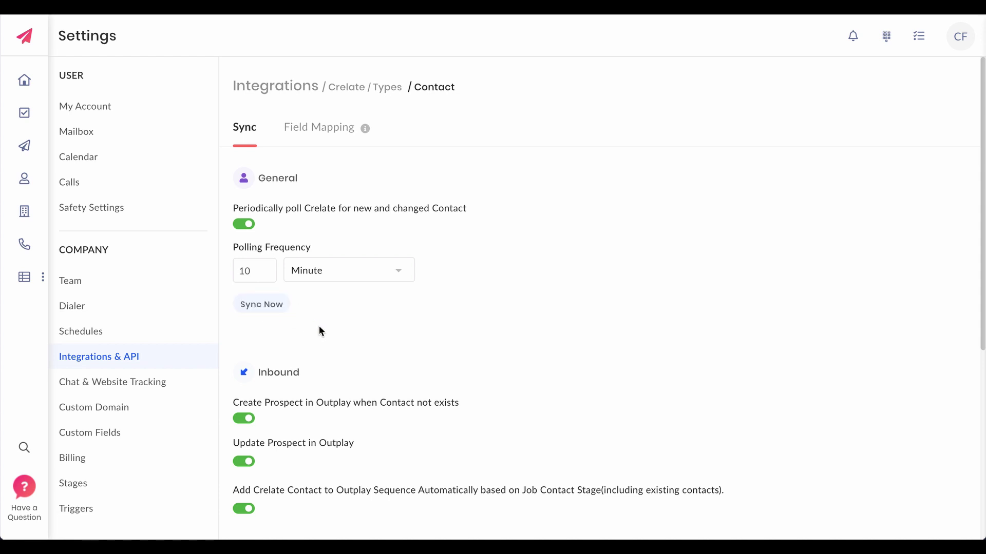
pyautogui.scroll(-6, 319, 325)
pyautogui.click(270, 482)
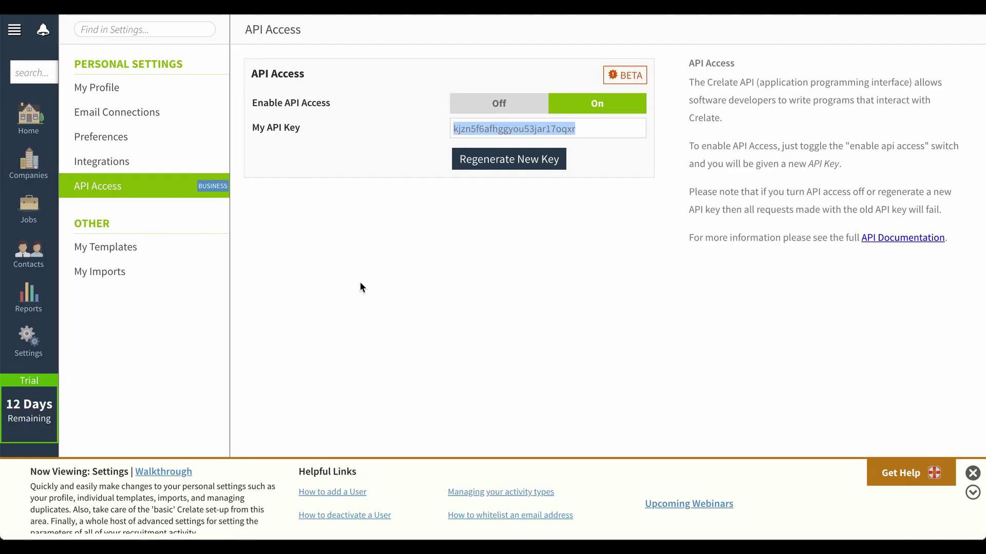
# Create a new Crelate job for company Crelate with job title 'Outplay fans'.
pyautogui.click(28, 206)
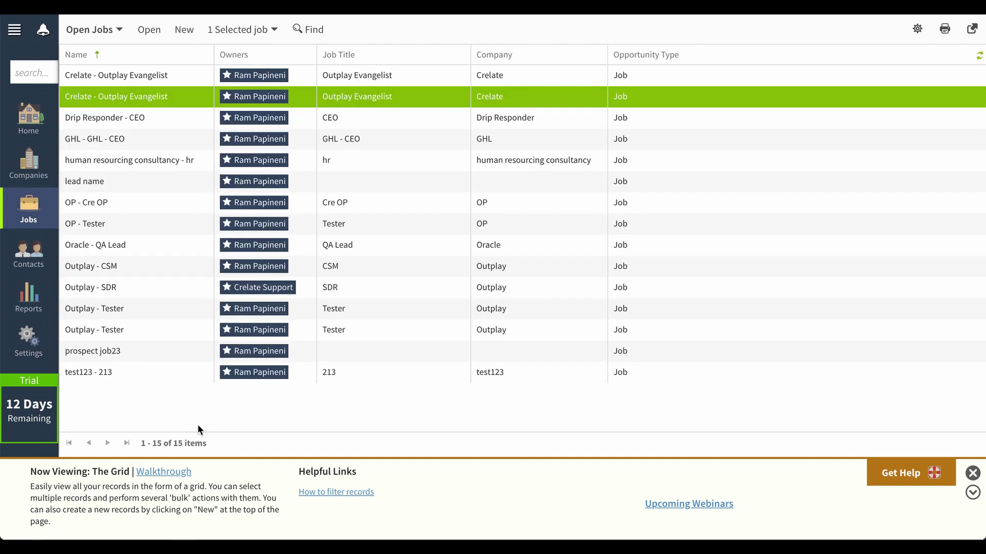
pyautogui.click(186, 32)
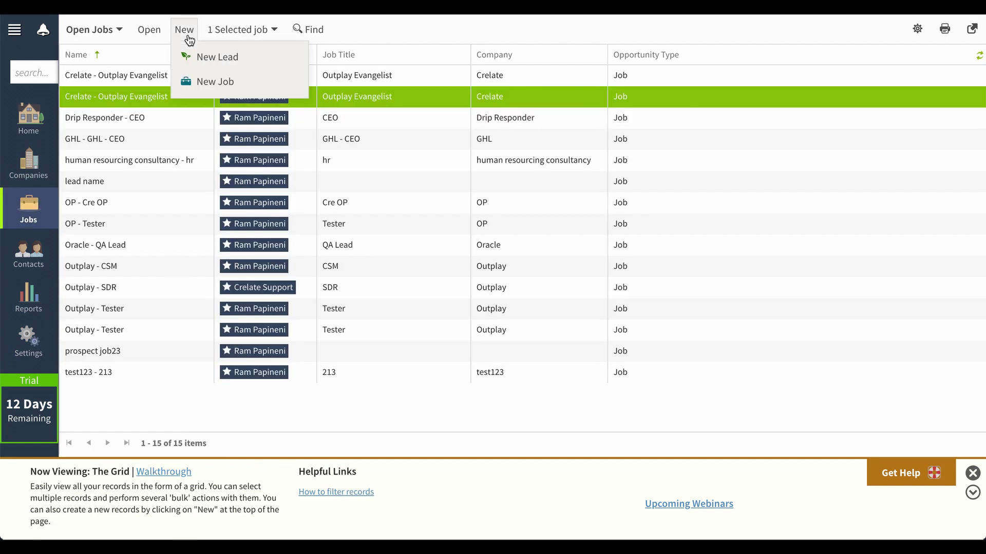
pyautogui.click(202, 84)
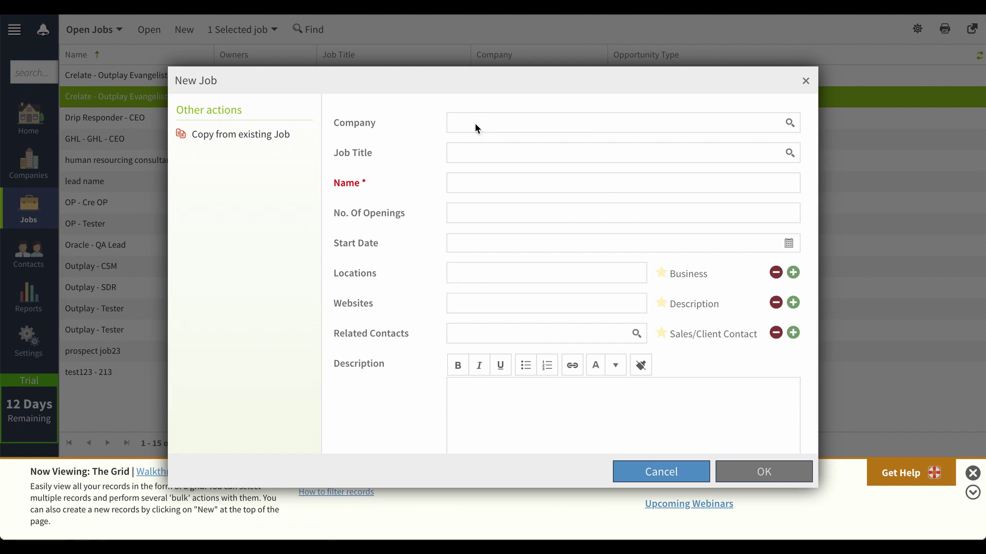
pyautogui.write('Crelate')
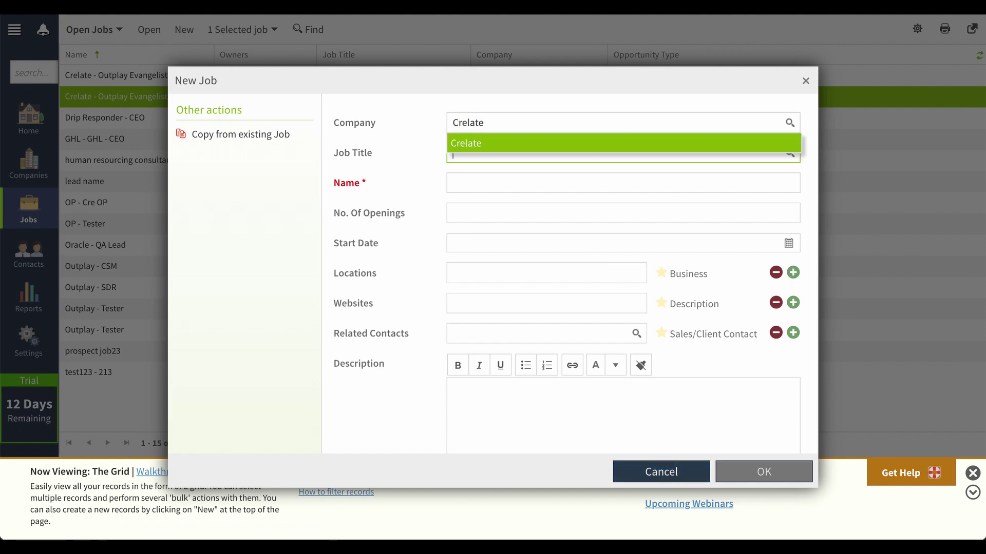
pyautogui.press('Tab')
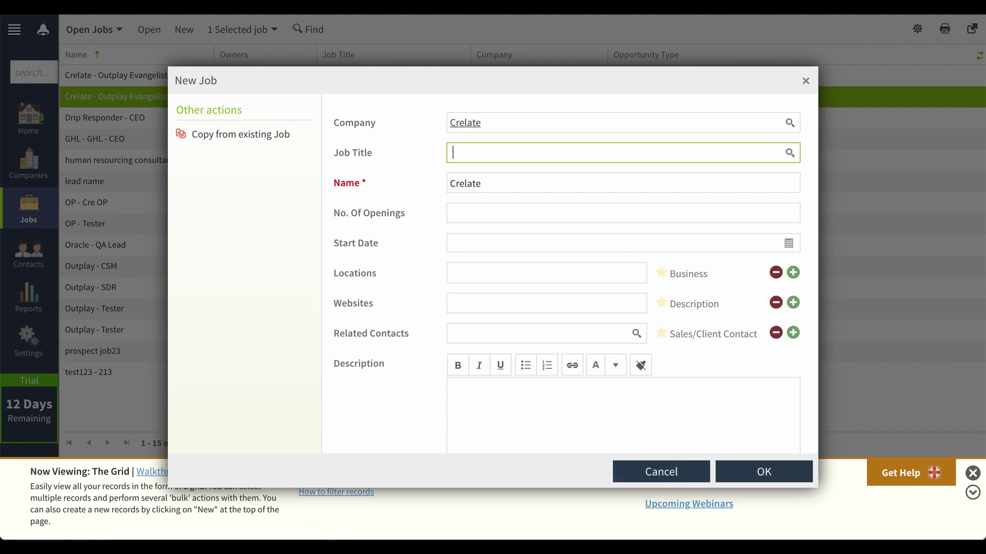
pyautogui.write('Outplay fans')
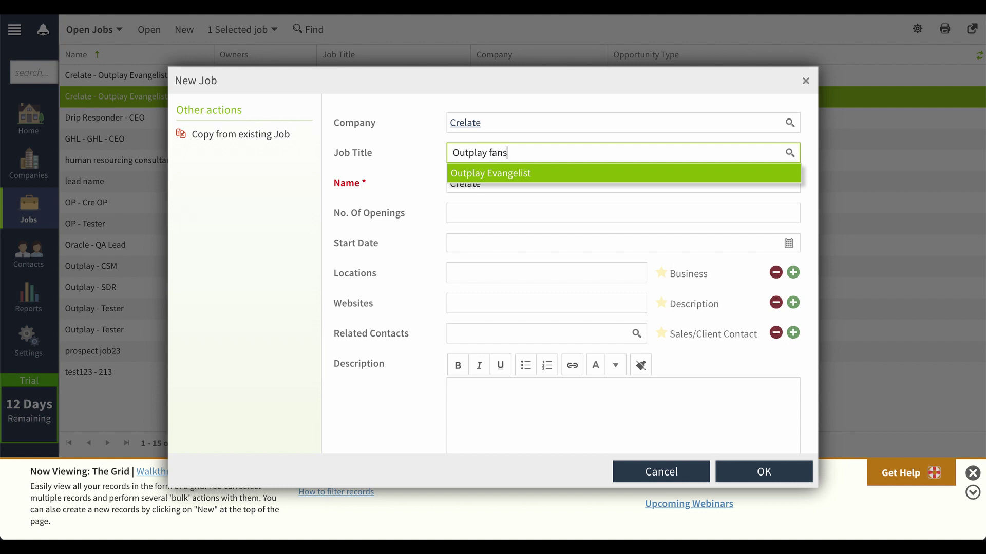
pyautogui.press('Tab')
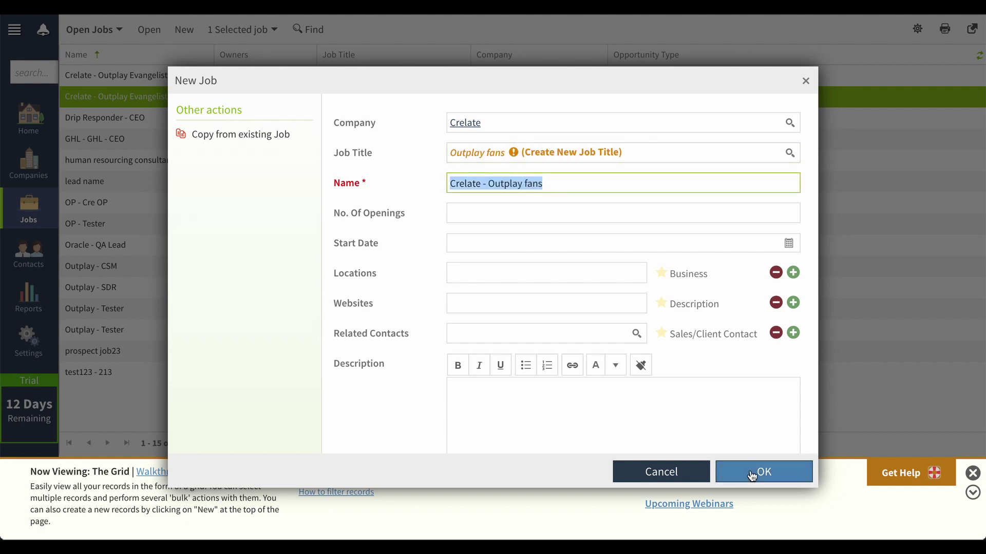
pyautogui.click(752, 474)
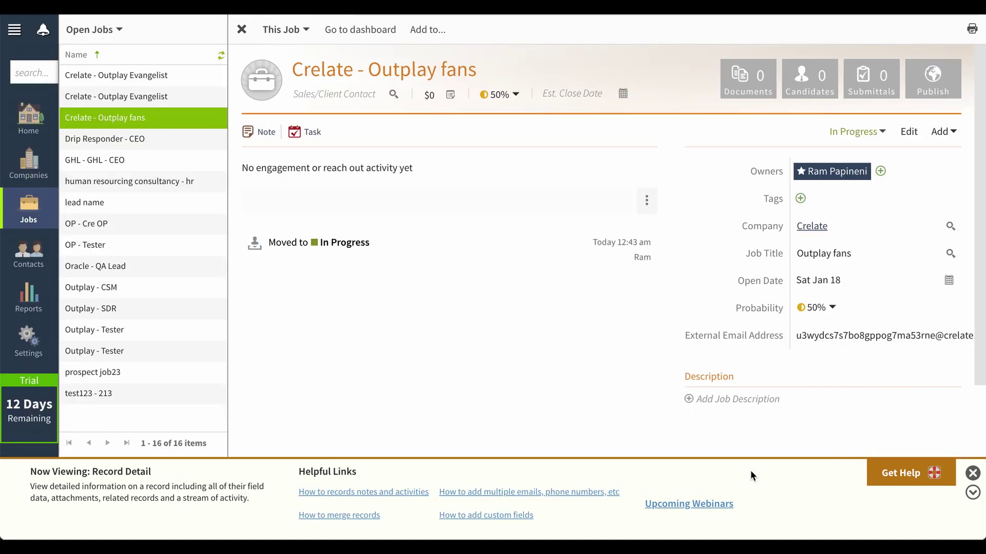
# Add the five most recently updated contacts to the 'Crelate - Outplay fans' job.
pyautogui.click(43, 262)
pyautogui.click(131, 81)
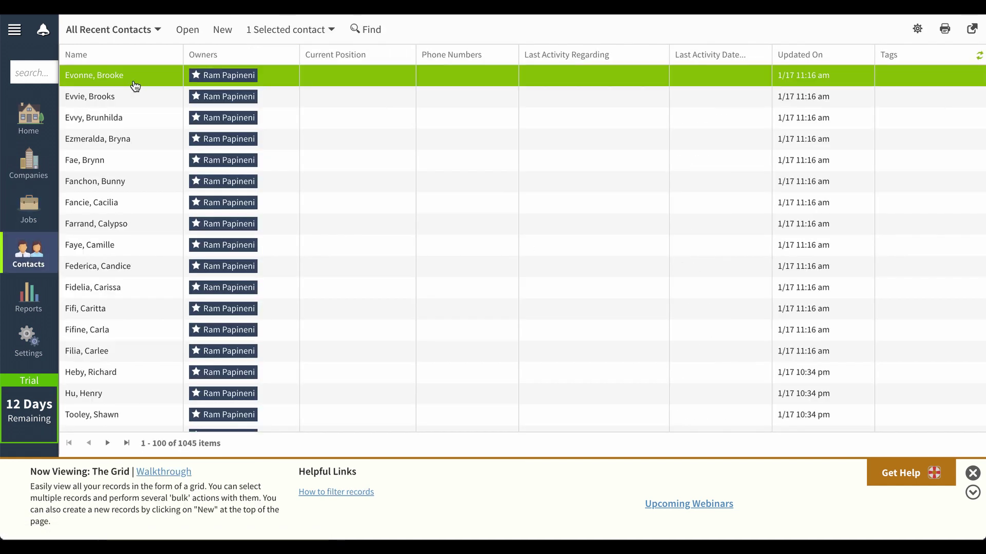
pyautogui.hotkey('shift', 'Down')
pyautogui.hotkey('shift', 'Down')
pyautogui.hotkey('shift', 'Down')
pyautogui.hotkey('shift', 'Down')
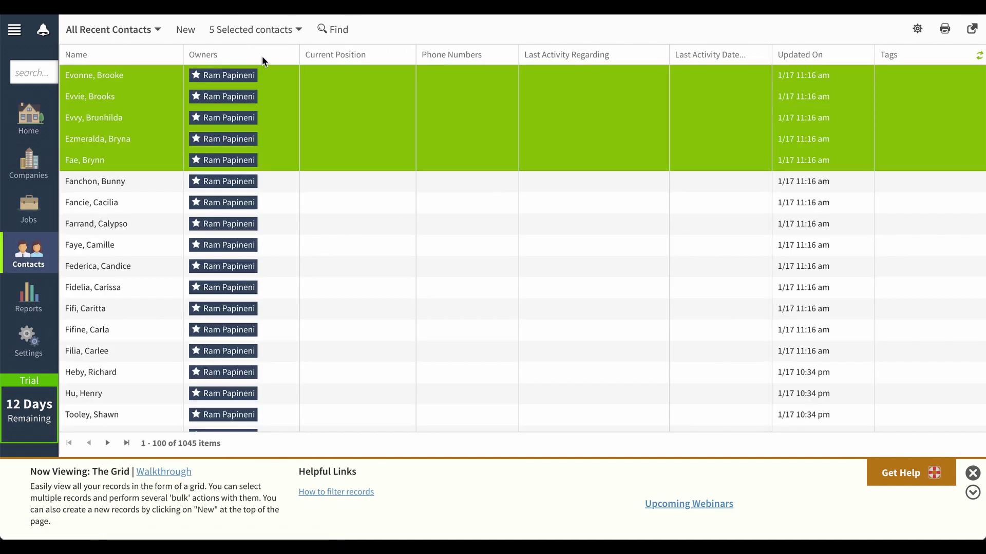
pyautogui.click(300, 29)
pyautogui.moveTo(308, 205)
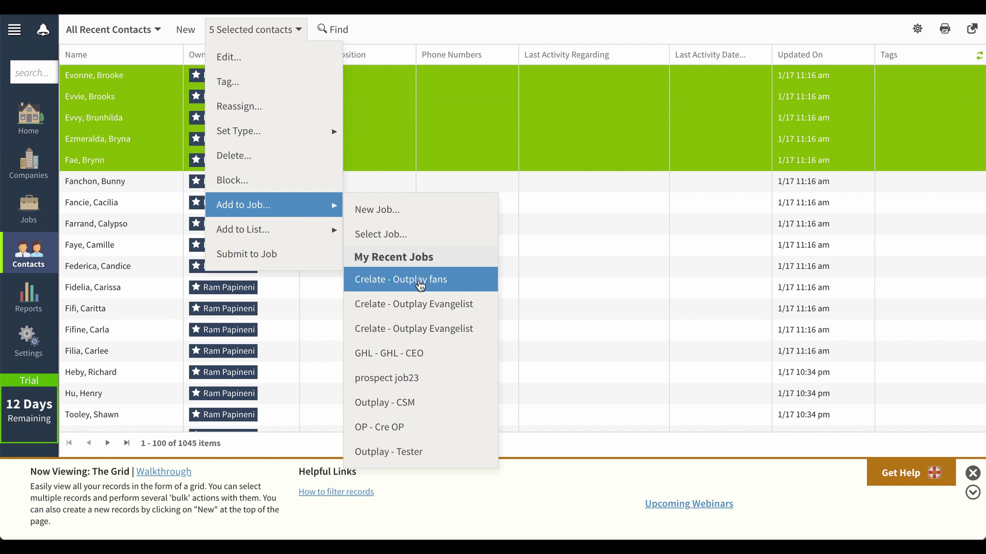
pyautogui.click(418, 281)
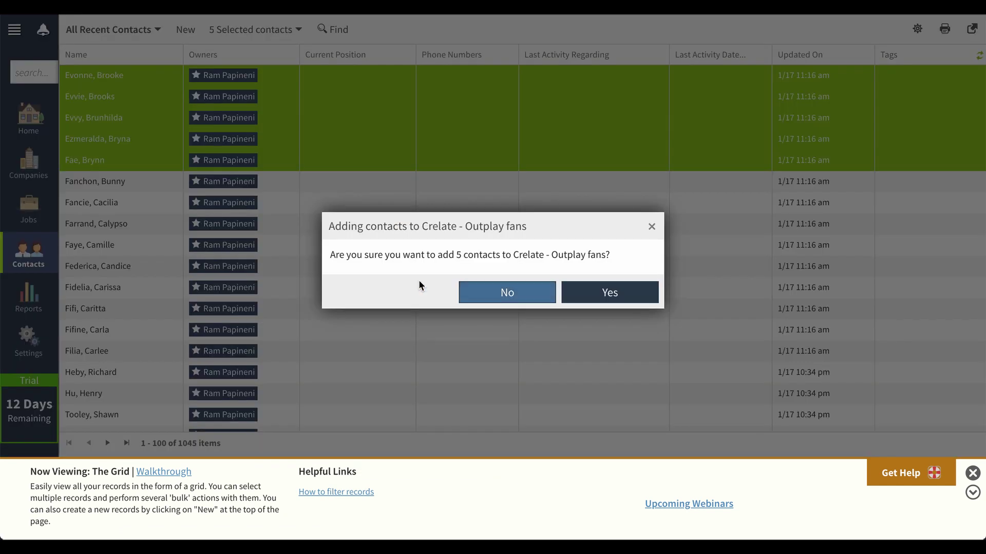
pyautogui.click(575, 290)
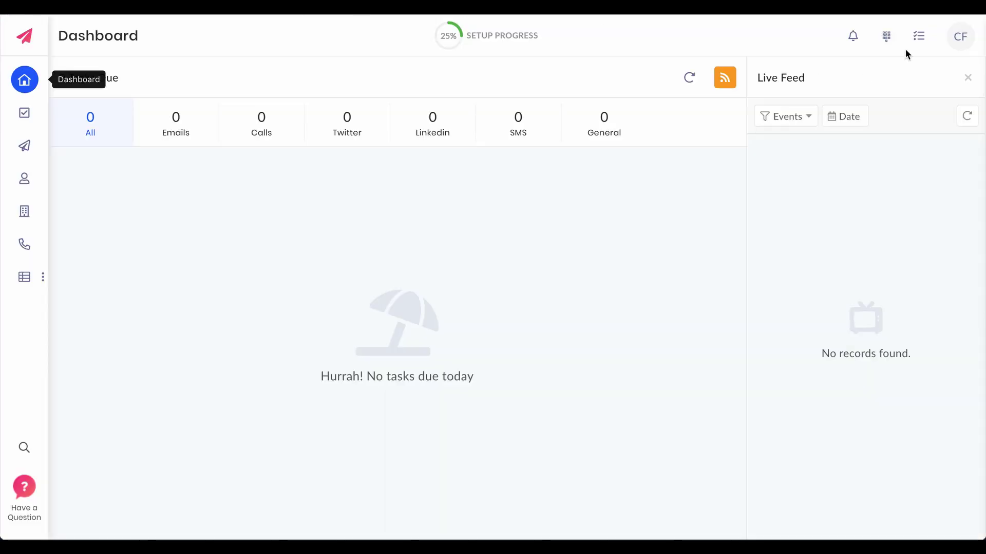
# Run an immediate Sync Now on the Crelate Job sync in Outplay's integration settings.
pyautogui.click(960, 36)
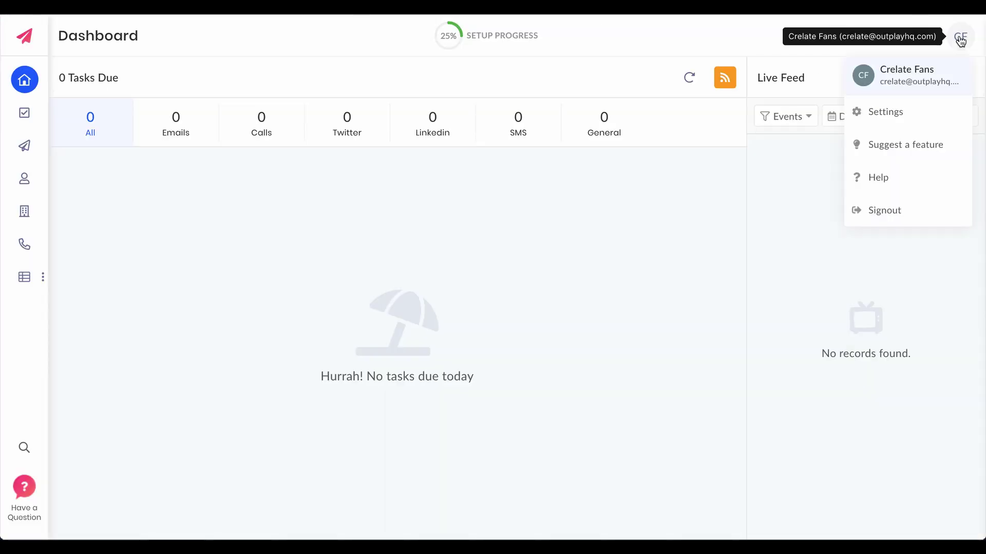
pyautogui.click(896, 115)
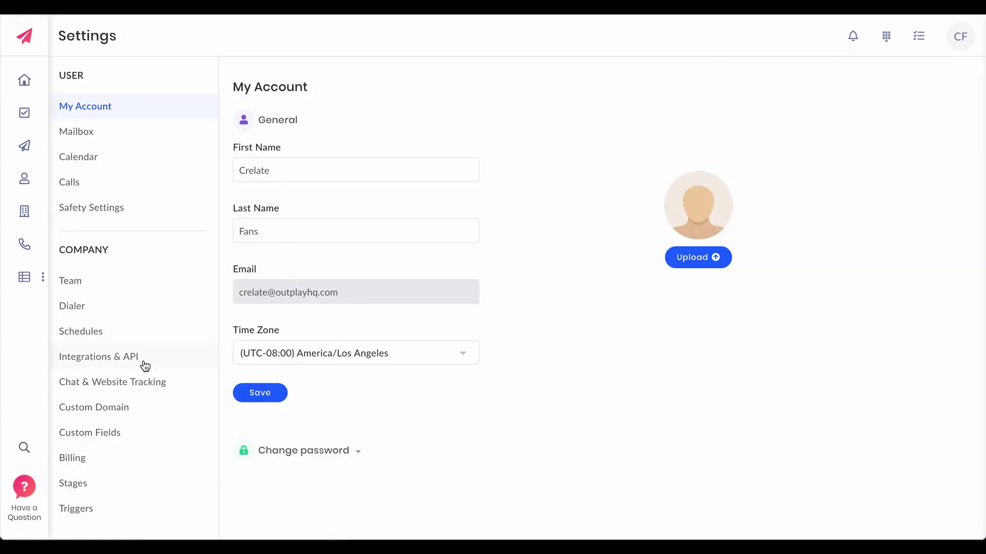
pyautogui.click(134, 365)
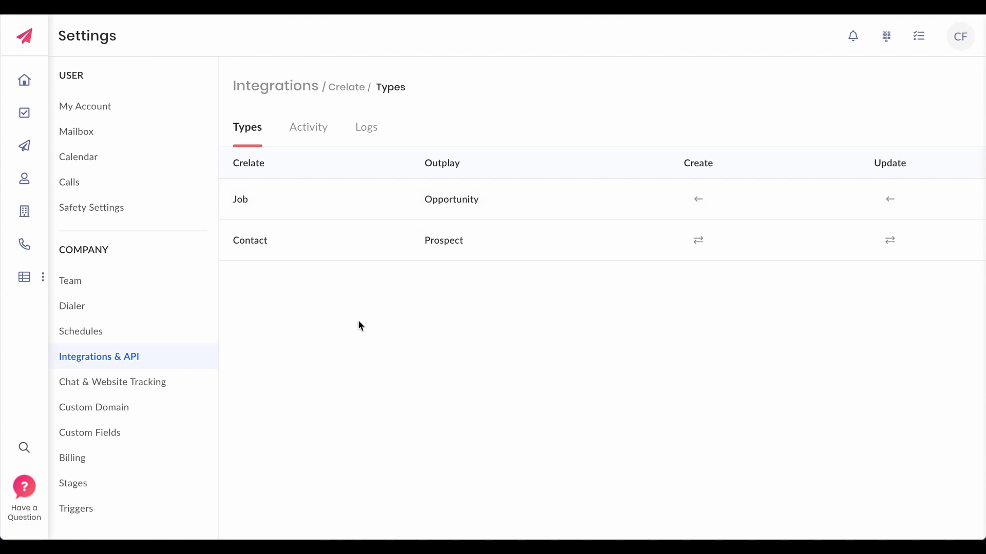
pyautogui.click(309, 216)
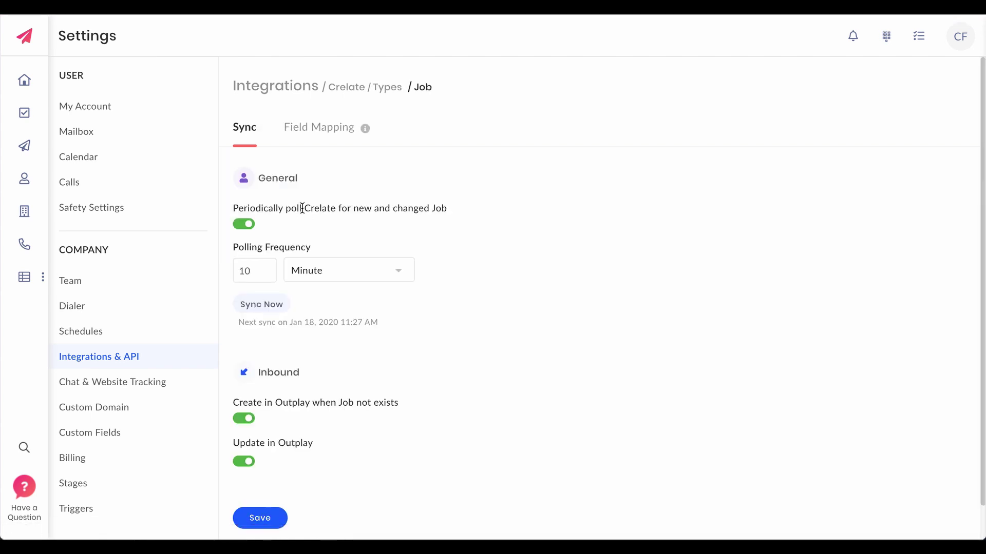
pyautogui.click(268, 307)
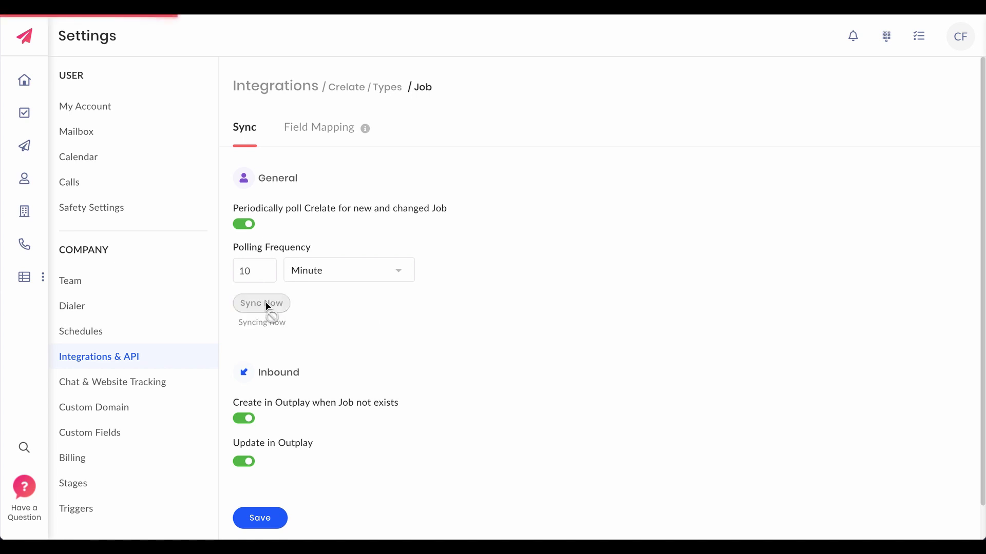
# Create a new sequence whose first step is a manual email task.
pyautogui.click(29, 148)
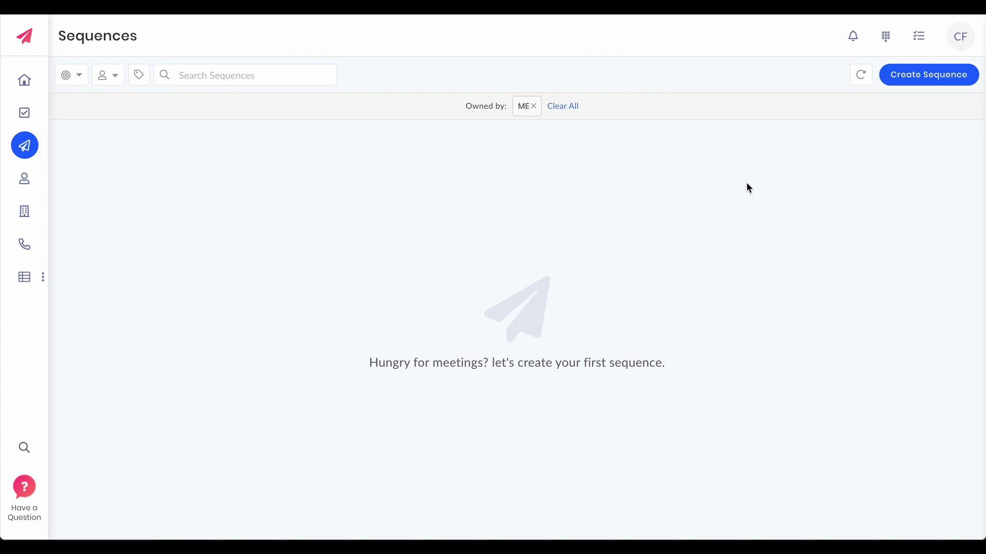
pyautogui.click(911, 77)
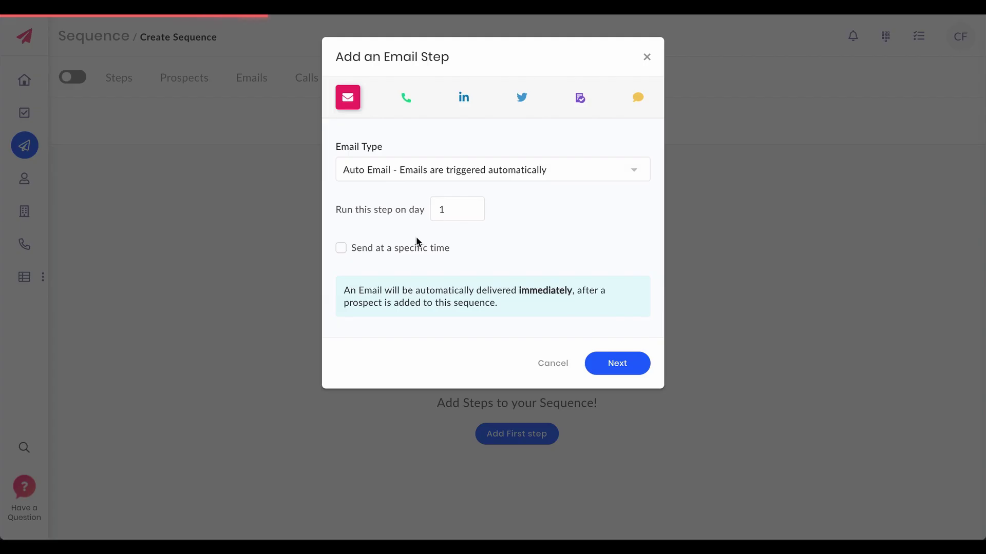
pyautogui.click(472, 181)
pyautogui.click(465, 227)
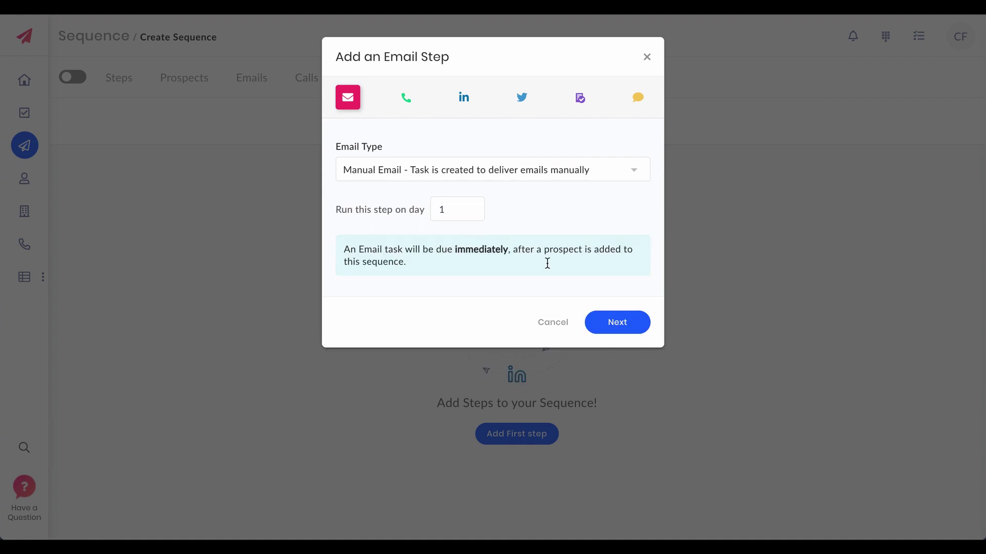
pyautogui.click(612, 322)
# Write the email 'Crelate integration demo' with body 'This integration is kick-ass ;)', add it, and activate the sequence.
pyautogui.click(424, 106)
pyautogui.write('Crelate integration demo')
pyautogui.press('Tab')
pyautogui.write('This integration is kick-ass ;)')
pyautogui.click(674, 417)
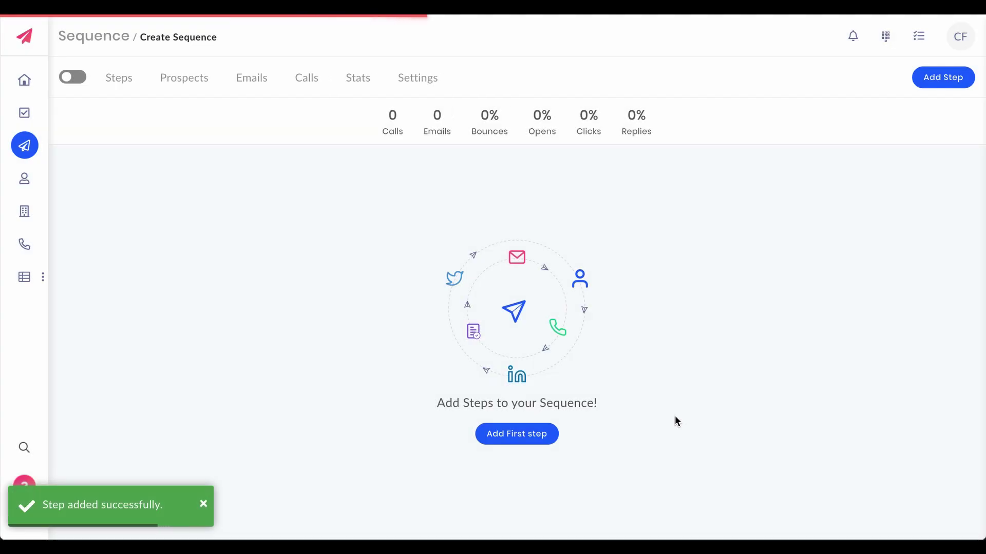
pyautogui.click(77, 77)
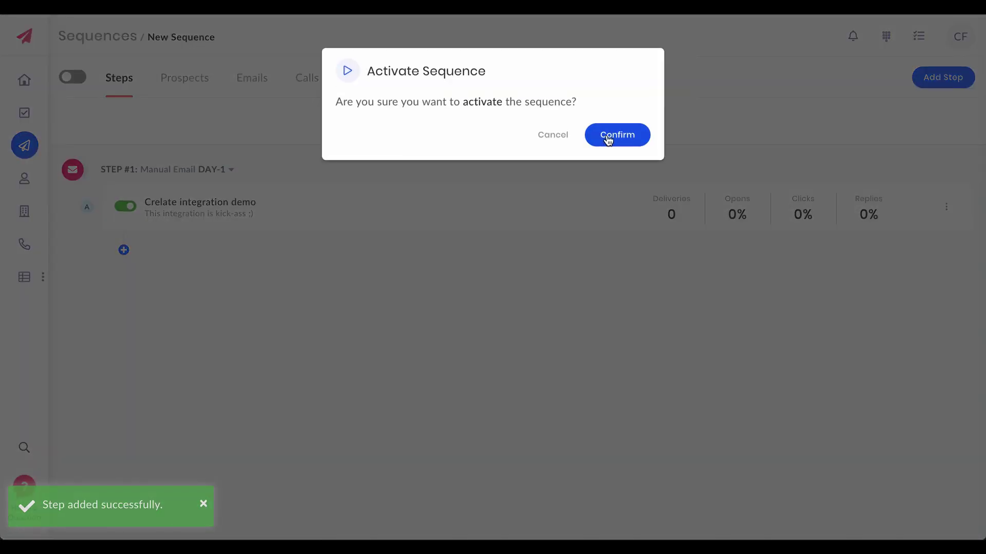
pyautogui.click(609, 135)
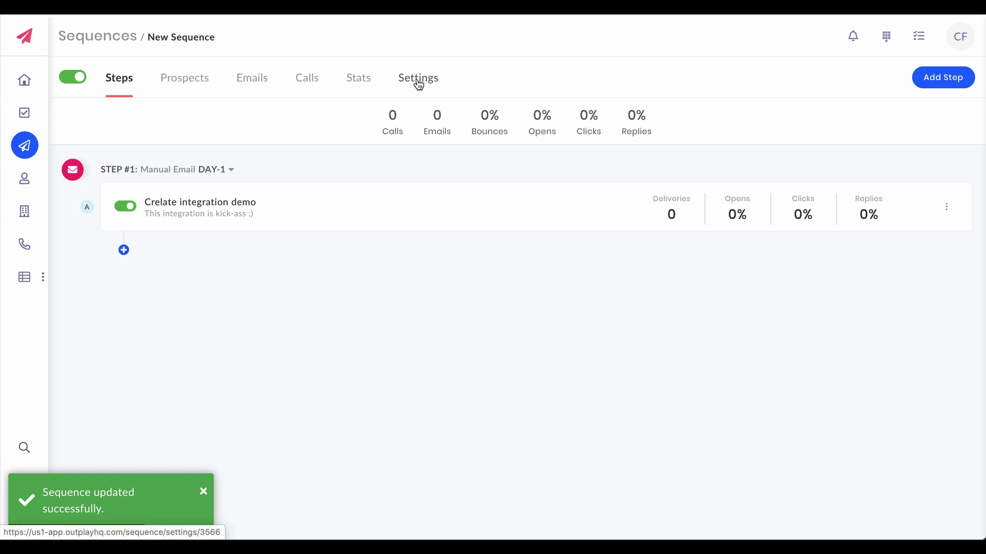
# Rename the sequence to 'Crelate demo' and map it to the 'Crelate - Outplay fans' job.
pyautogui.click(419, 84)
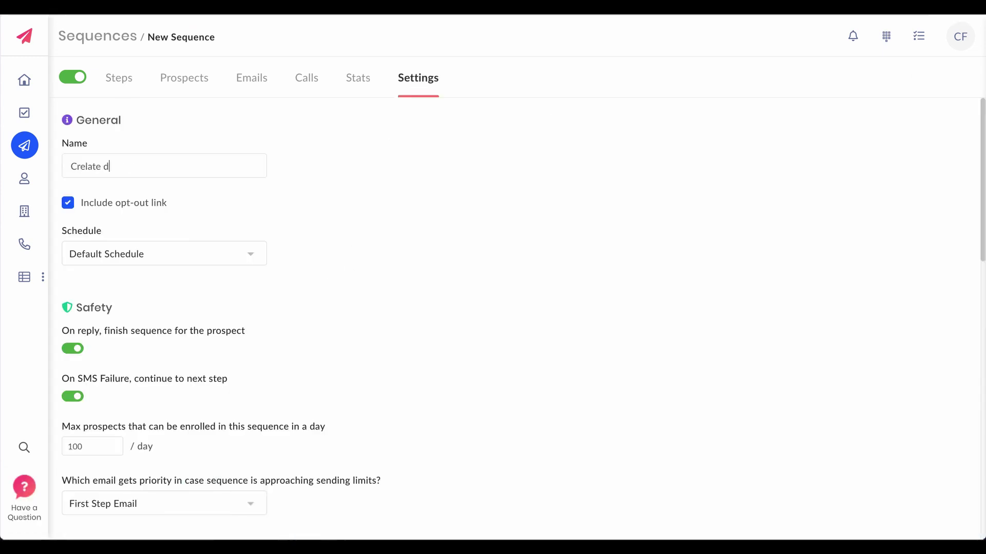
pyautogui.write('emo')
pyautogui.scroll(-10, 346, 279)
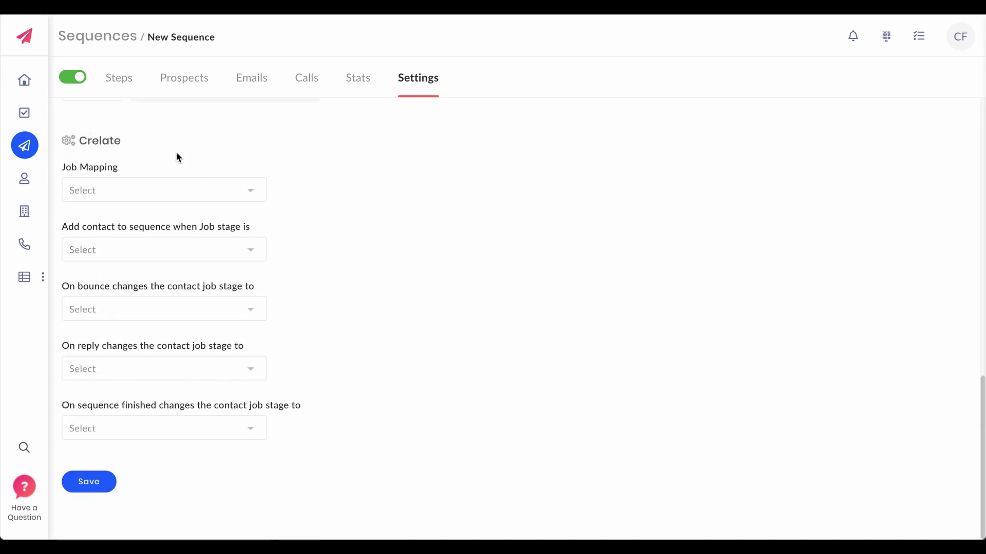
pyautogui.click(230, 198)
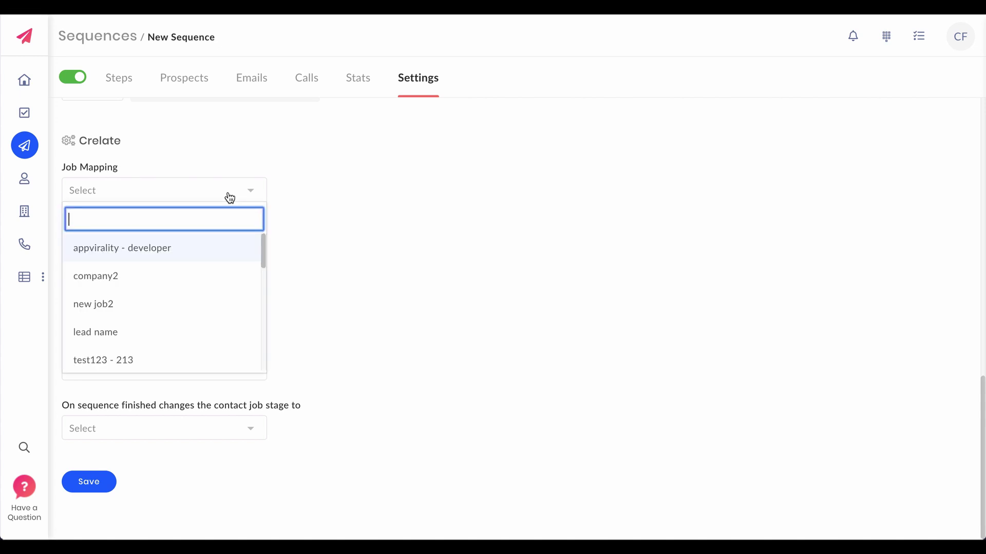
pyautogui.scroll(-10, 198, 320)
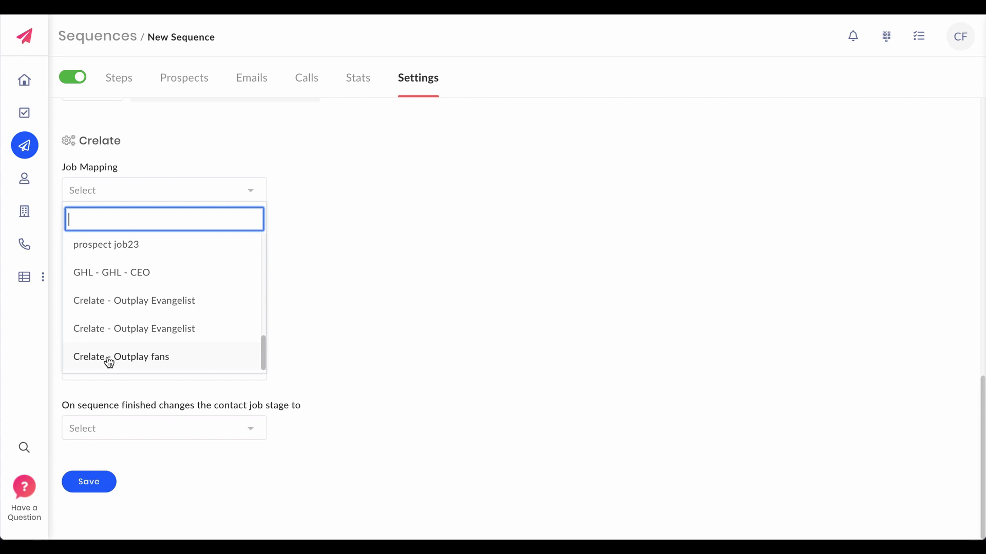
pyautogui.click(152, 359)
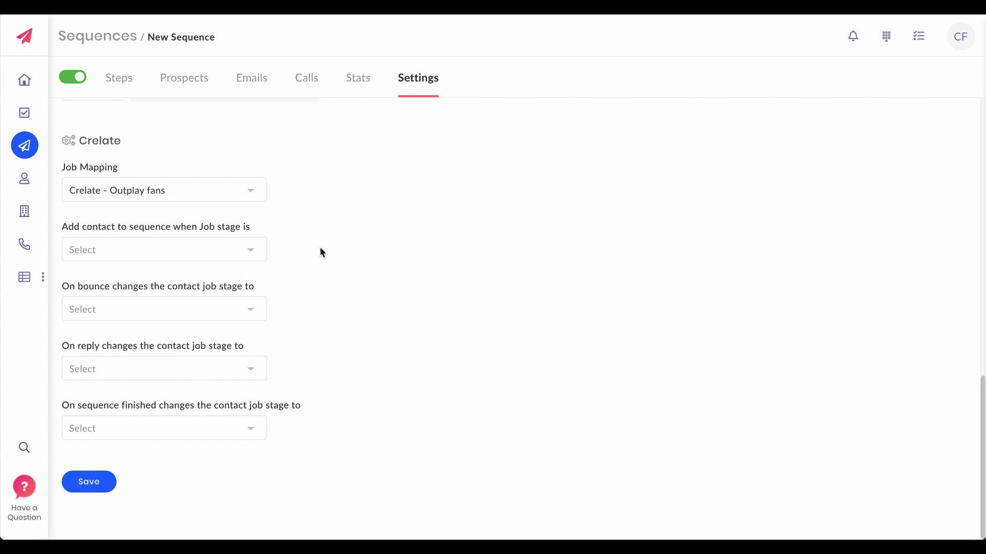
# Set enrolment stage to New and reply stage to Short List, then save.
pyautogui.click(214, 253)
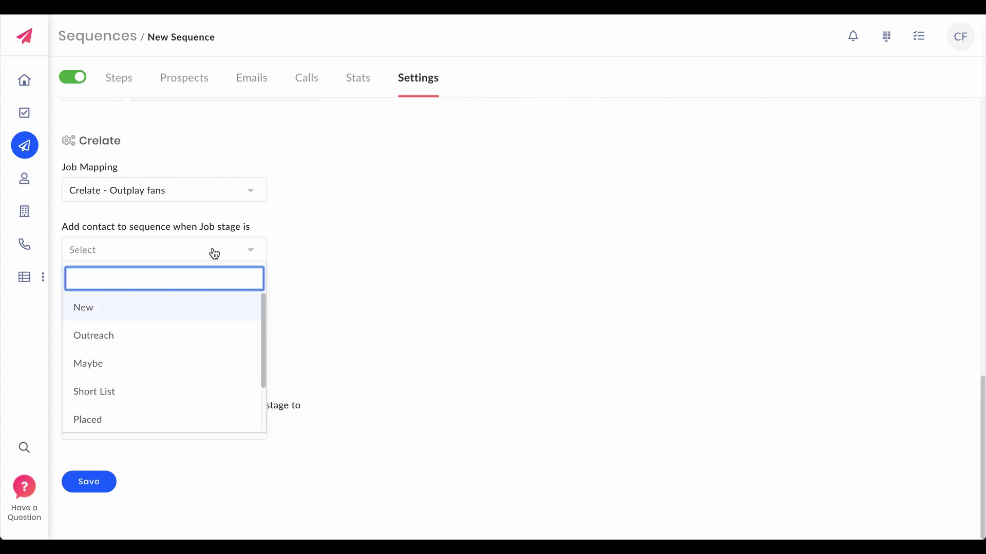
pyautogui.click(192, 313)
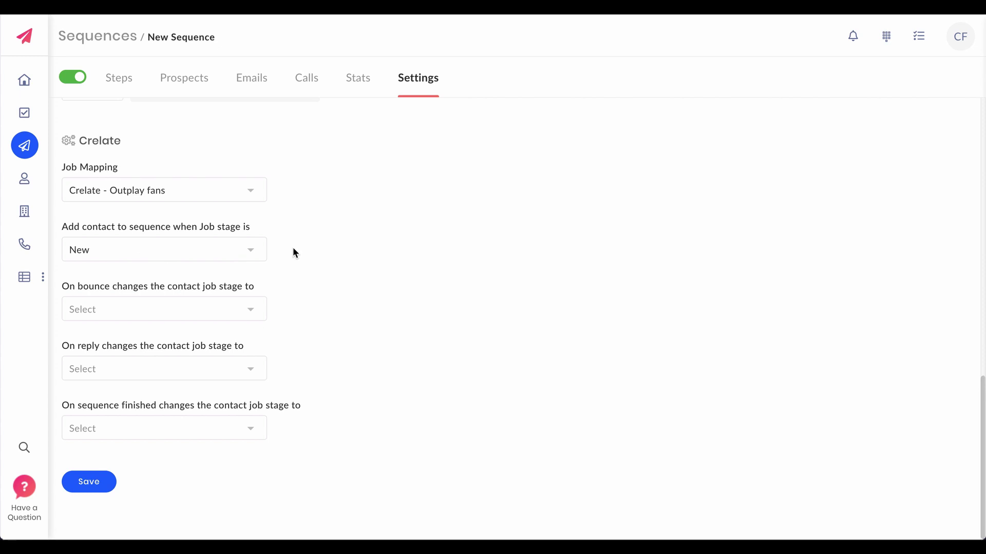
pyautogui.click(223, 372)
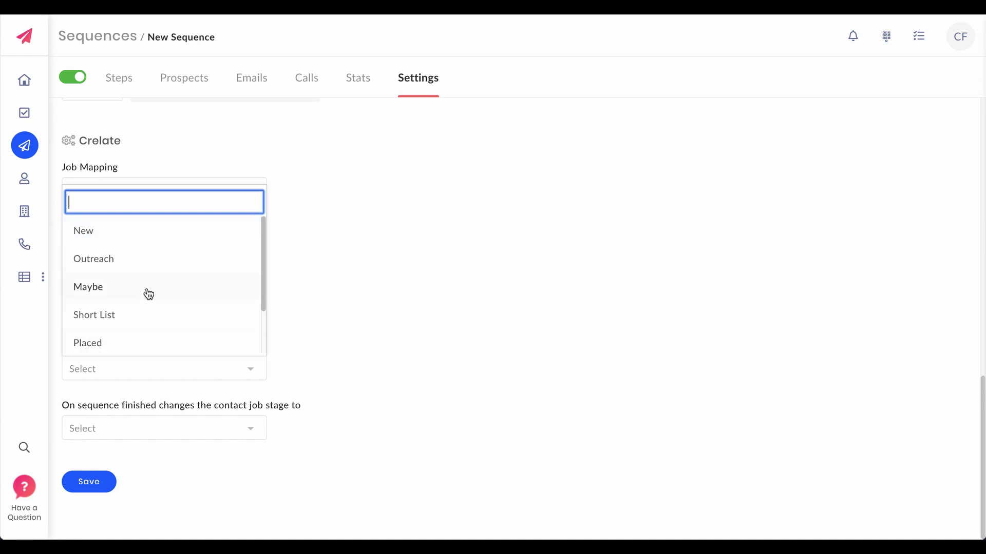
pyautogui.click(146, 315)
pyautogui.click(95, 480)
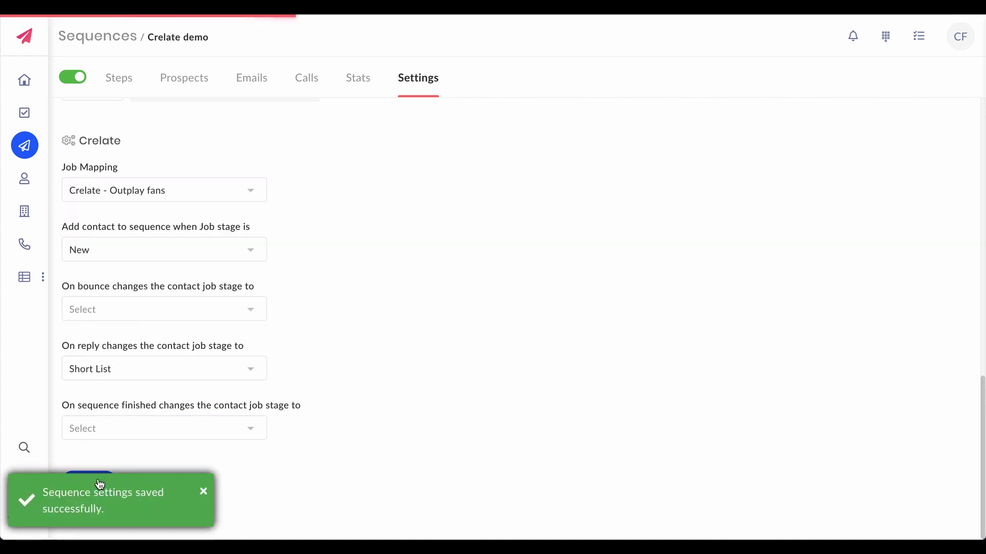
# Run an immediate Sync Now on the Crelate Job sync.
pyautogui.click(961, 41)
pyautogui.click(892, 117)
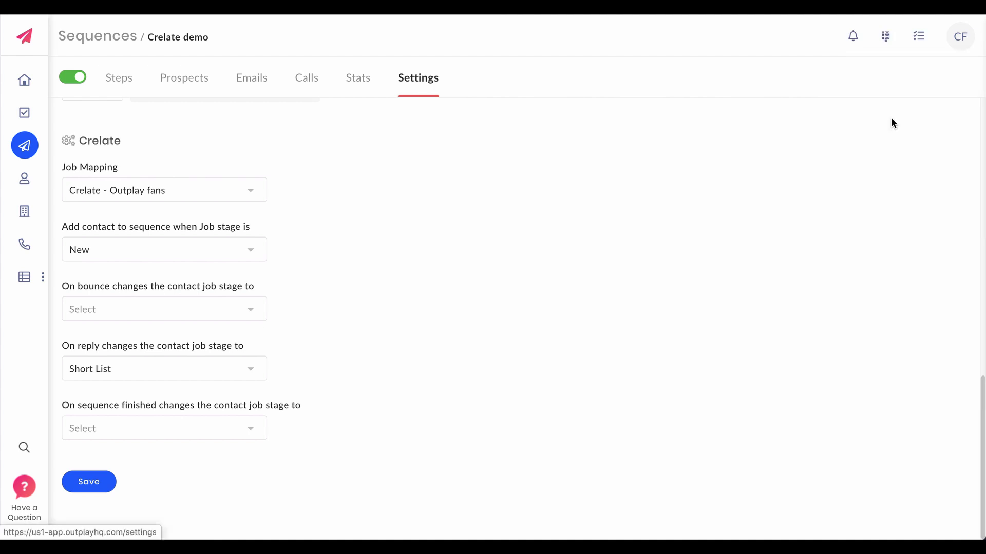
pyautogui.click(110, 358)
pyautogui.click(351, 440)
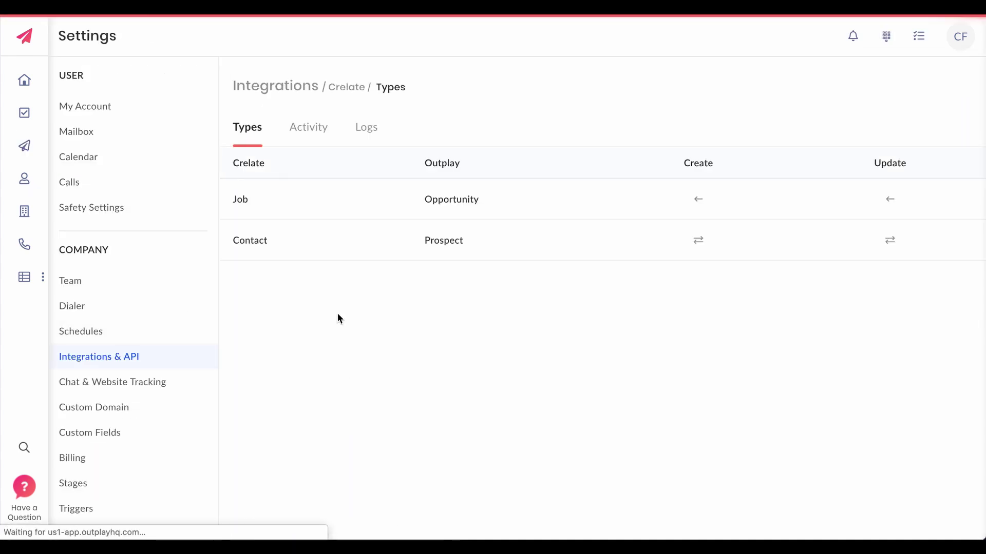
pyautogui.click(287, 211)
pyautogui.click(275, 301)
pyautogui.hotkey('alt', 'Left')
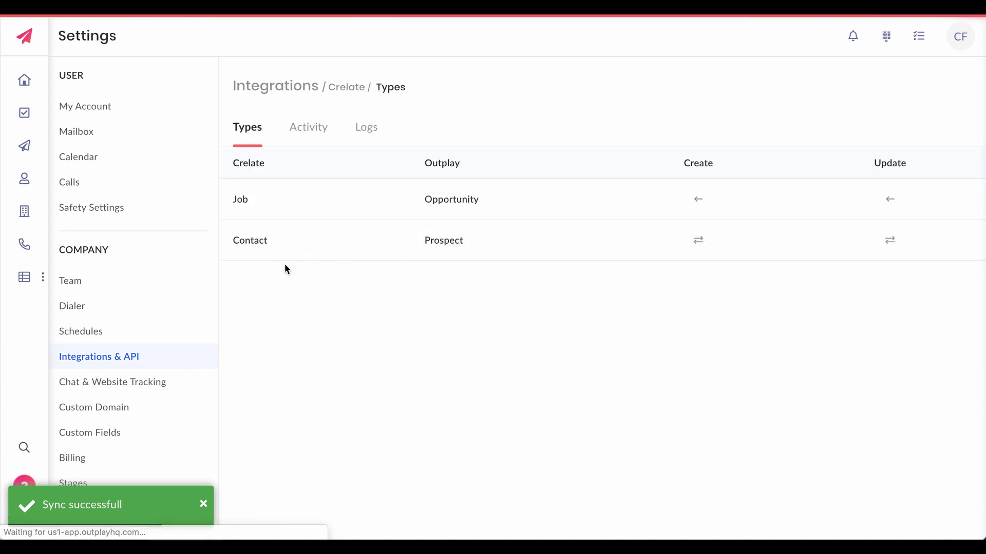
# Sync Crelate contacts immediately and view the five imported prospects.
pyautogui.click(260, 242)
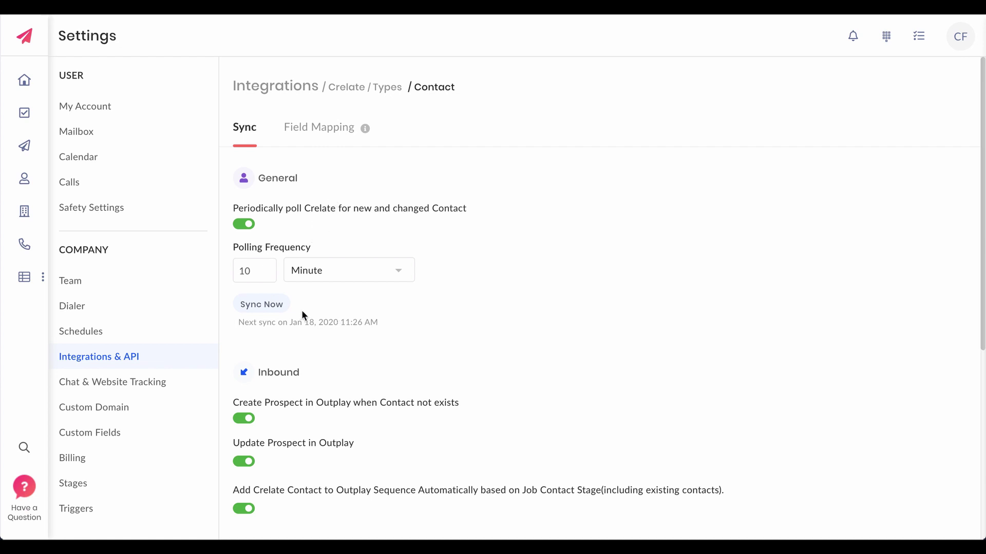
pyautogui.click(274, 307)
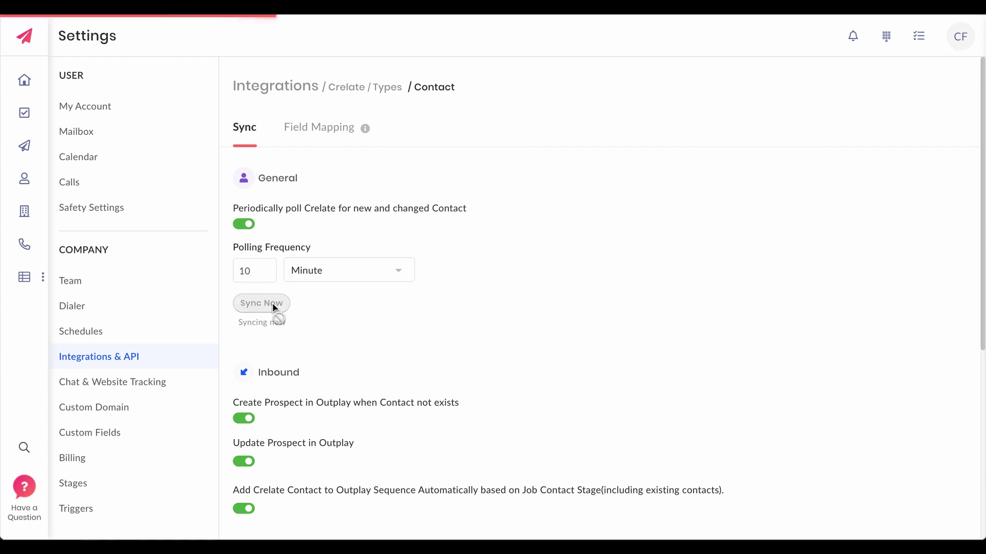
pyautogui.click(25, 179)
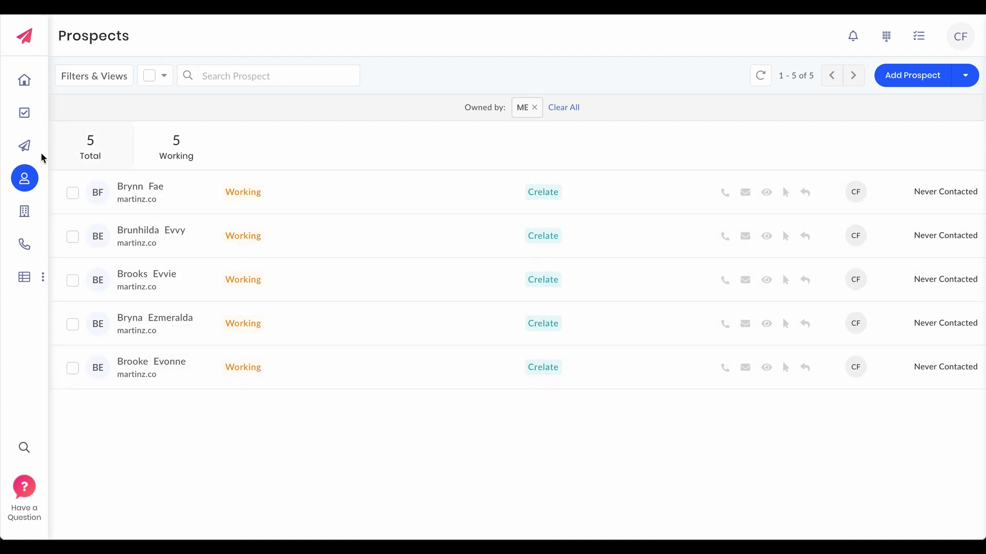
# Show the Prospects tab of the 'Crelate demo' sequence with its five enrolled contacts.
pyautogui.click(26, 148)
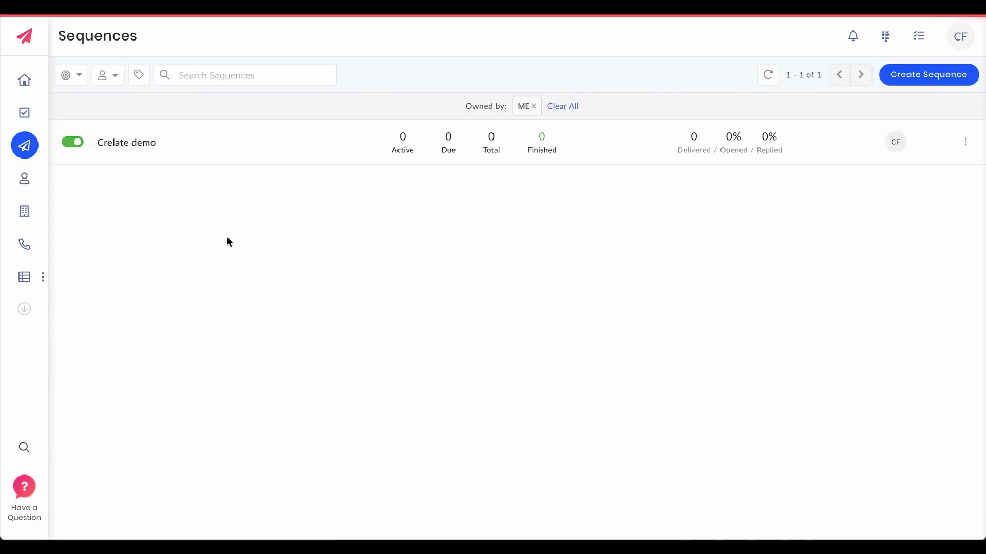
pyautogui.click(249, 154)
pyautogui.click(181, 82)
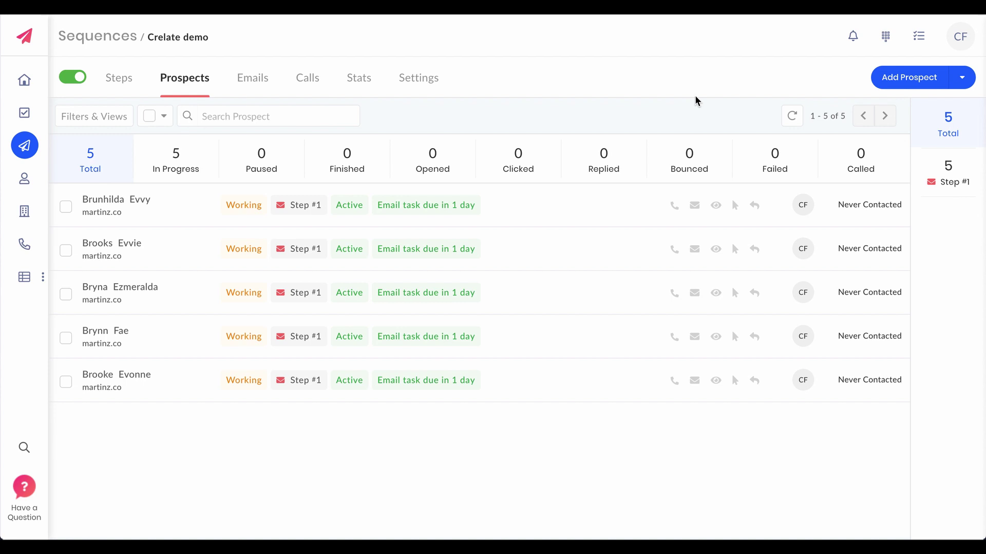
# Create a sixth prospect with the person's first name, last name and e-mail, adding it to the sequence.
pyautogui.click(905, 81)
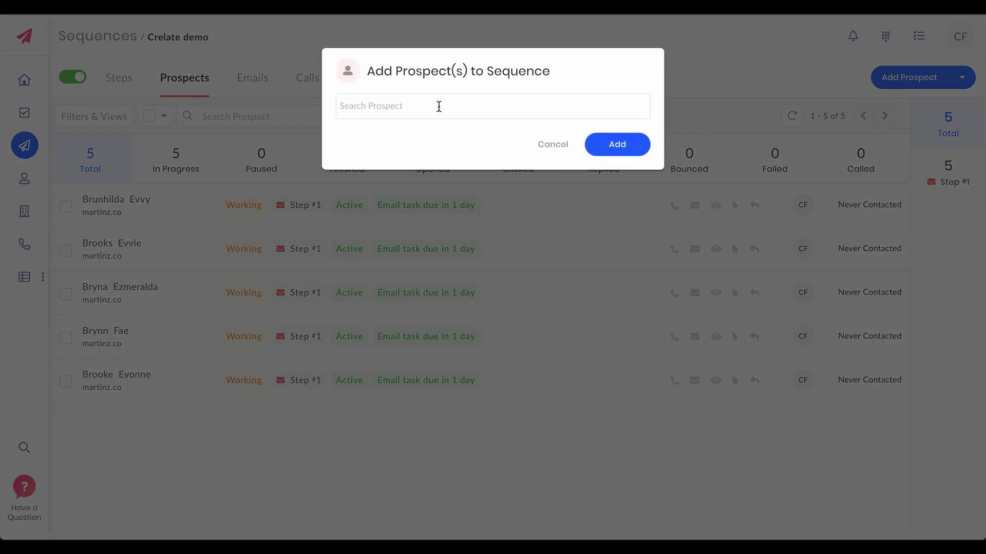
pyautogui.click(437, 103)
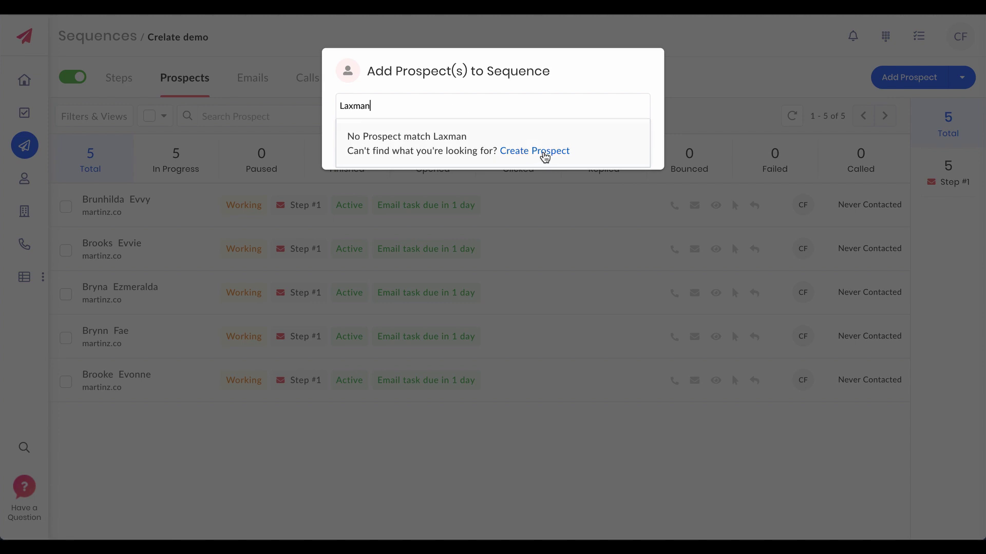
pyautogui.click(542, 152)
pyautogui.click(554, 141)
pyautogui.press('Tab')
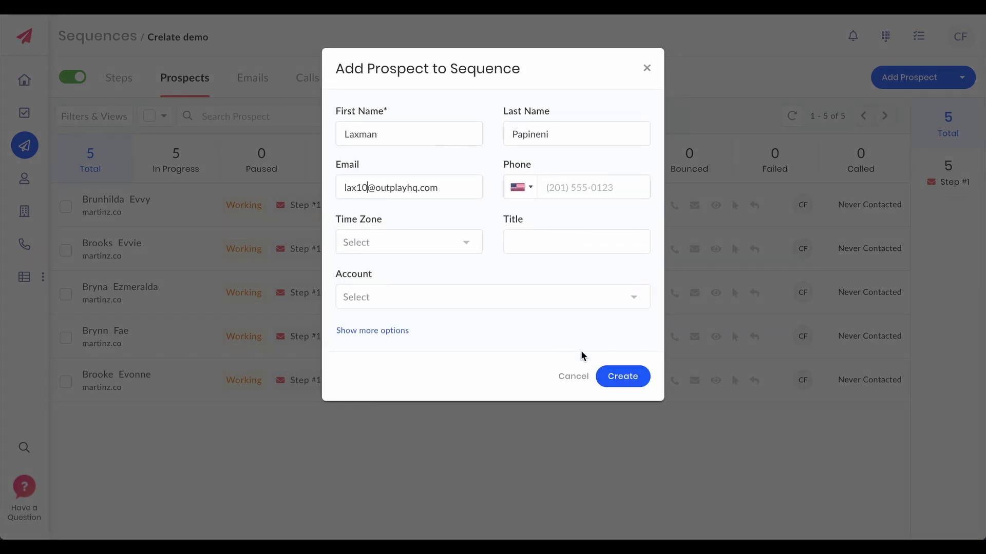
pyautogui.click(621, 377)
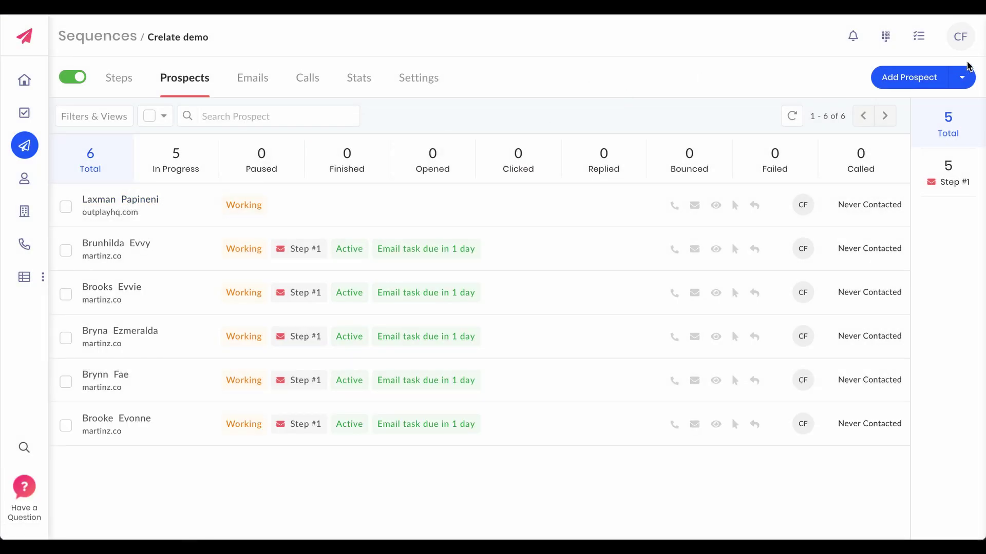
pyautogui.click(967, 40)
# Run Sync Now on the Contact mapping of Outplay's Crelate integration under Integrations & API.
pyautogui.click(899, 109)
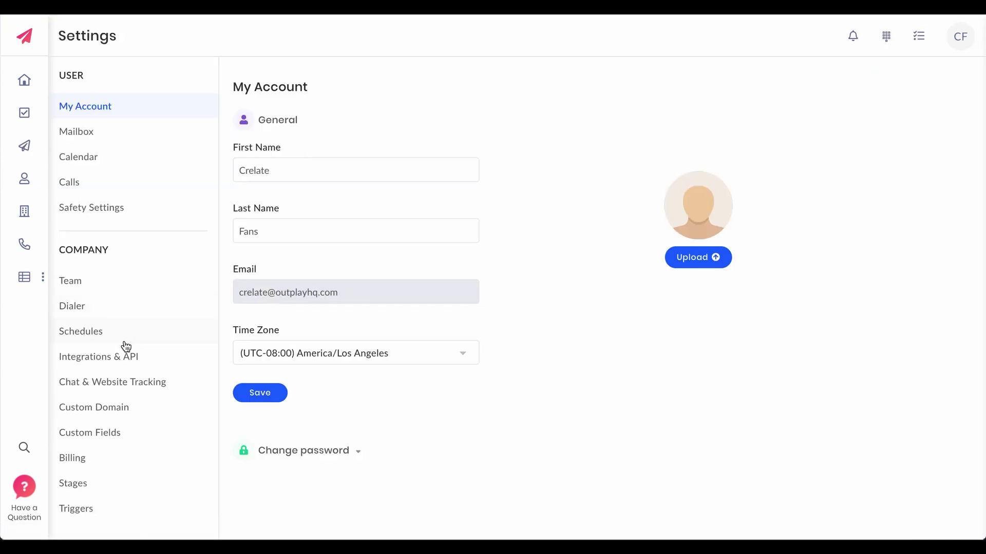
pyautogui.click(127, 365)
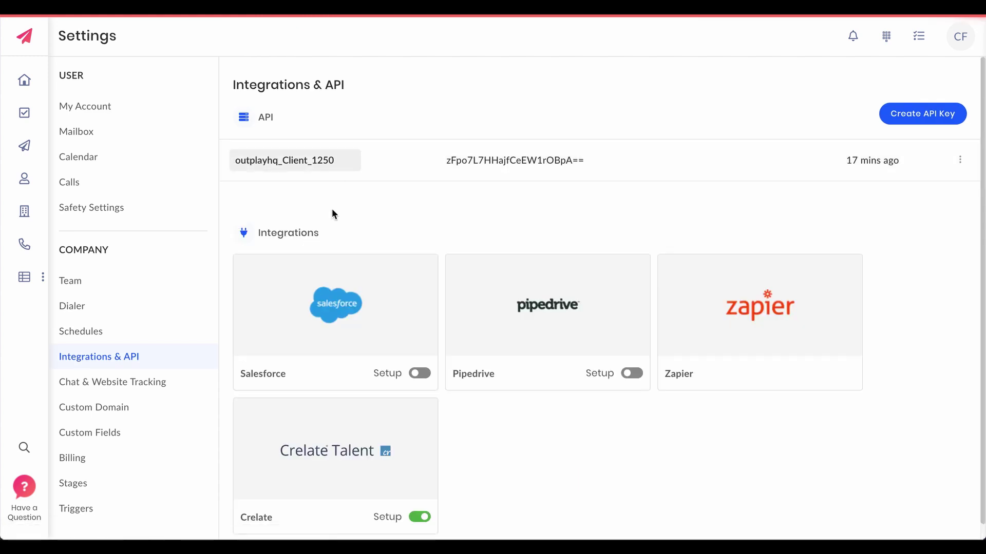
pyautogui.click(366, 462)
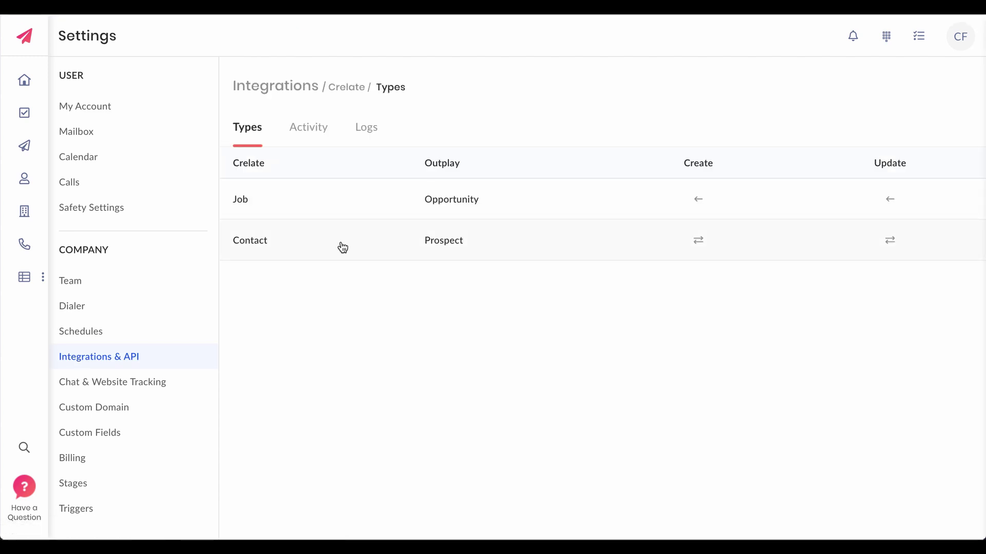
pyautogui.click(342, 245)
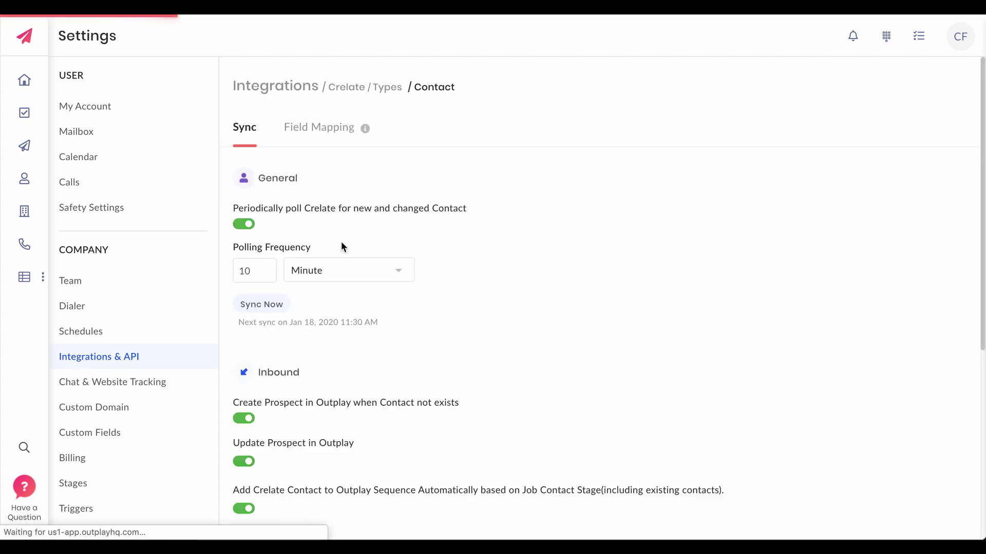
pyautogui.click(277, 306)
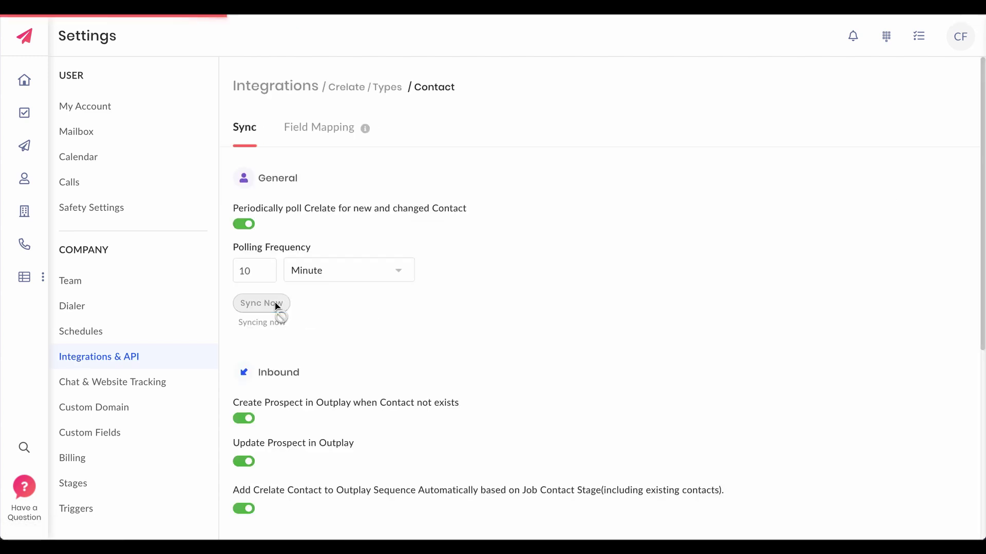
pyautogui.click(386, 94)
pyautogui.click(491, 192)
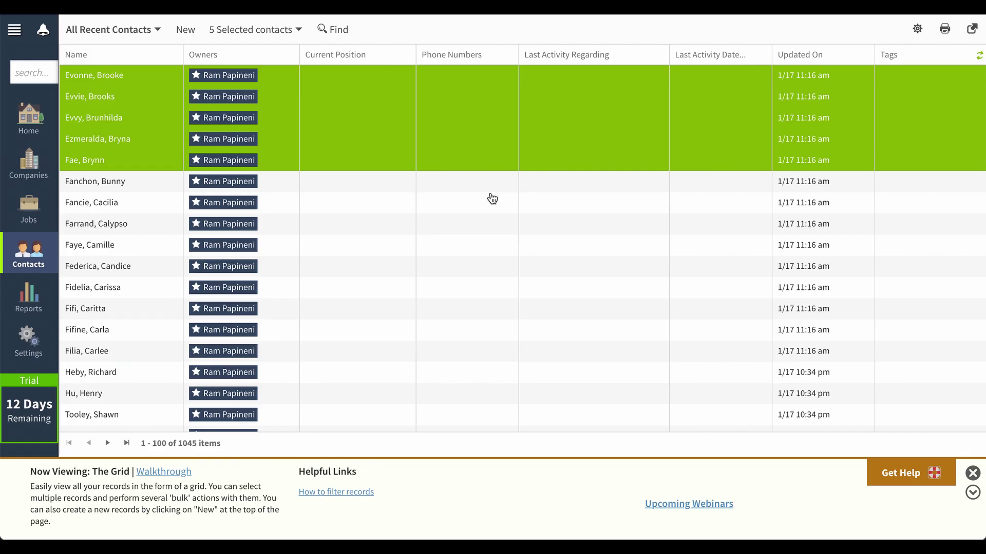
# Go to Crelate's Jobs list to reach the Crelate - Outplay fans job.
pyautogui.click(29, 208)
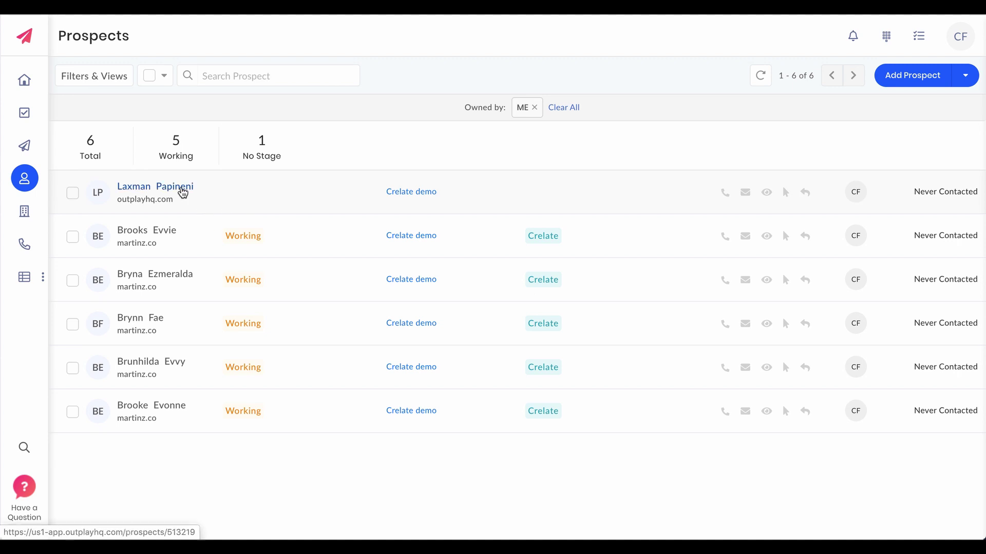
# Paste and save the note 'this is one of the best integrations and am loving it' on the new prospect.
pyautogui.click(183, 190)
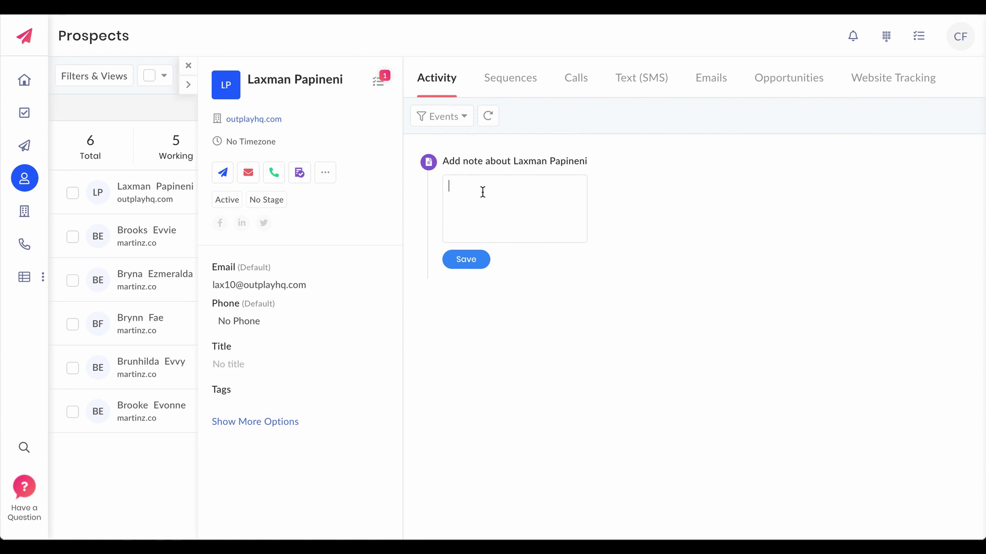
pyautogui.write('This is one of the best integrations and am loving it ❤')
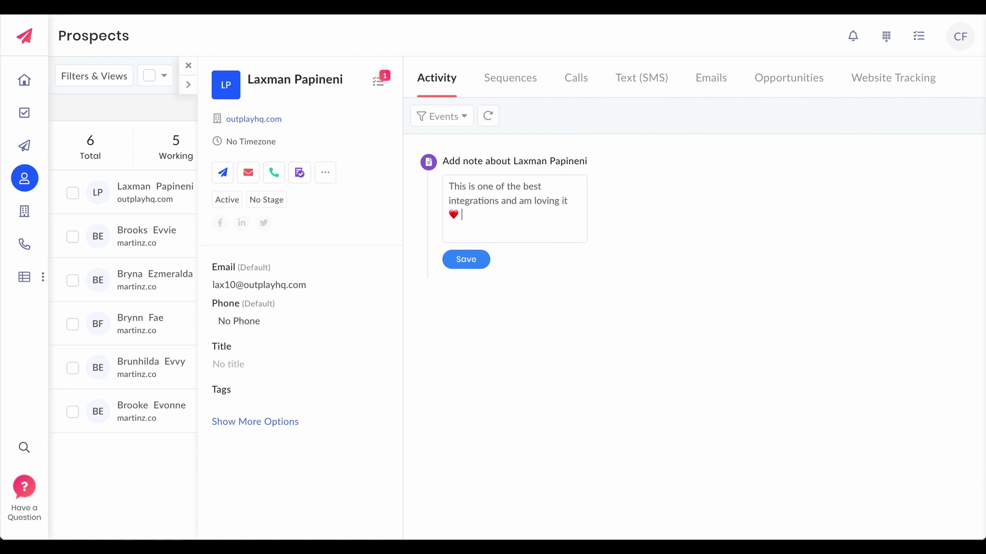
pyautogui.click(466, 261)
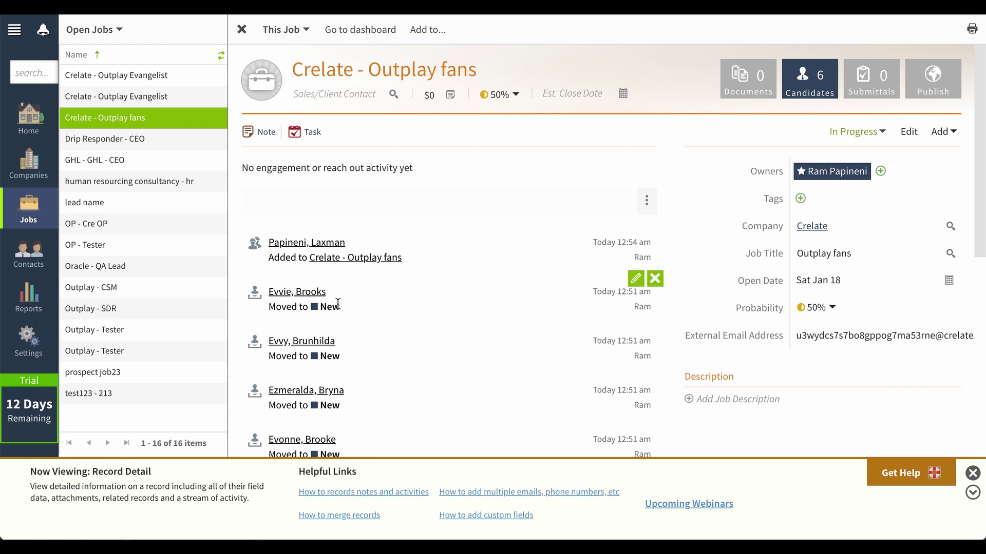
# Open the new contact's record from the job activity and inspect the synced Outplay note text.
pyautogui.click(308, 241)
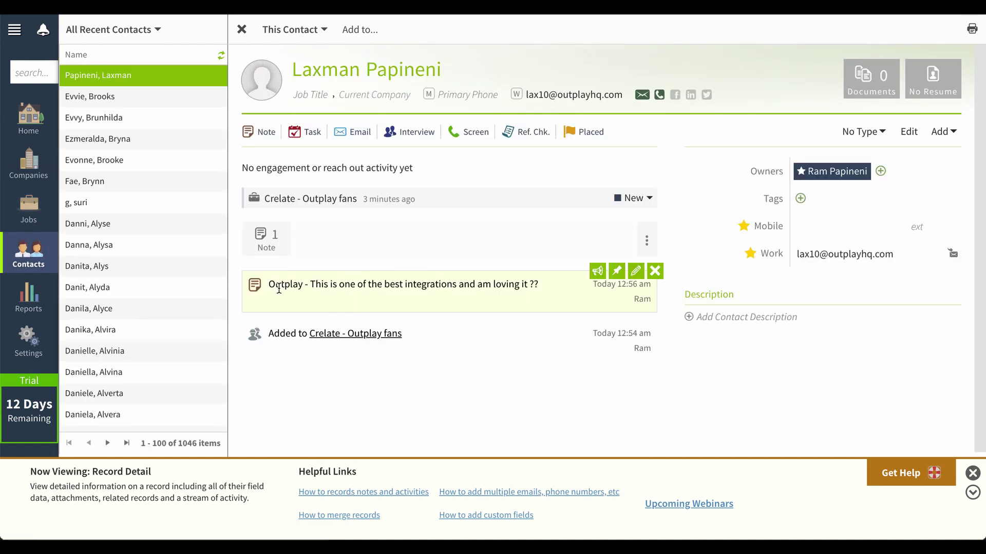
pyautogui.moveTo(312, 284); pyautogui.dragTo(546, 283)
pyautogui.click(354, 382)
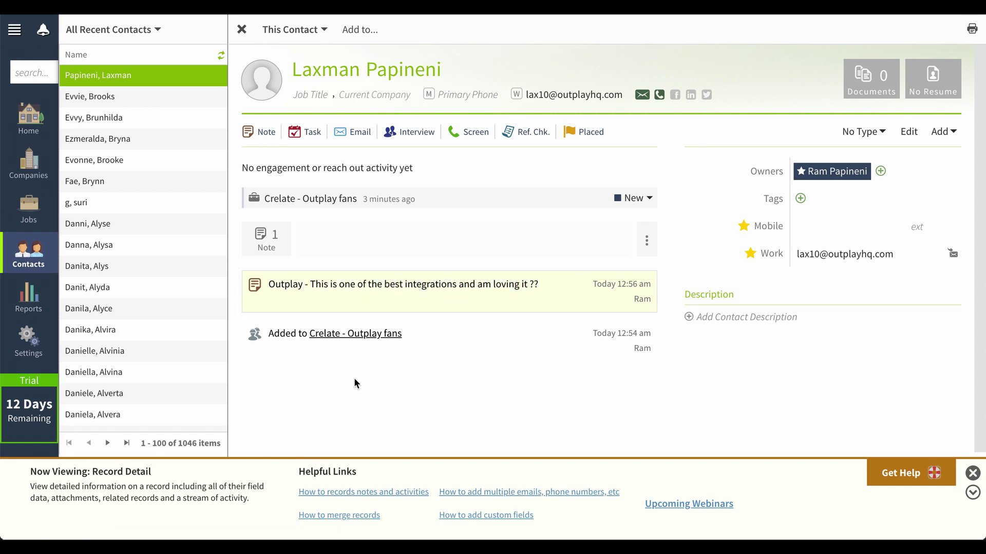